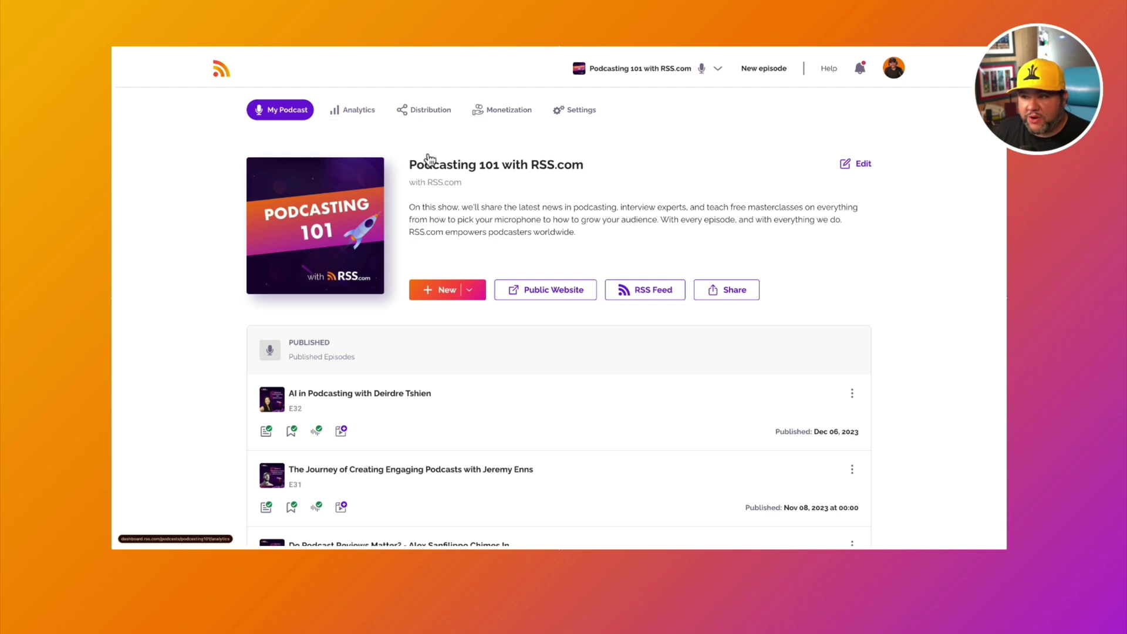
# Step: Open the podcast's Analytics Overview showing 202 downloads in 30 days and 19,215 all time
pyautogui.click(363, 115)
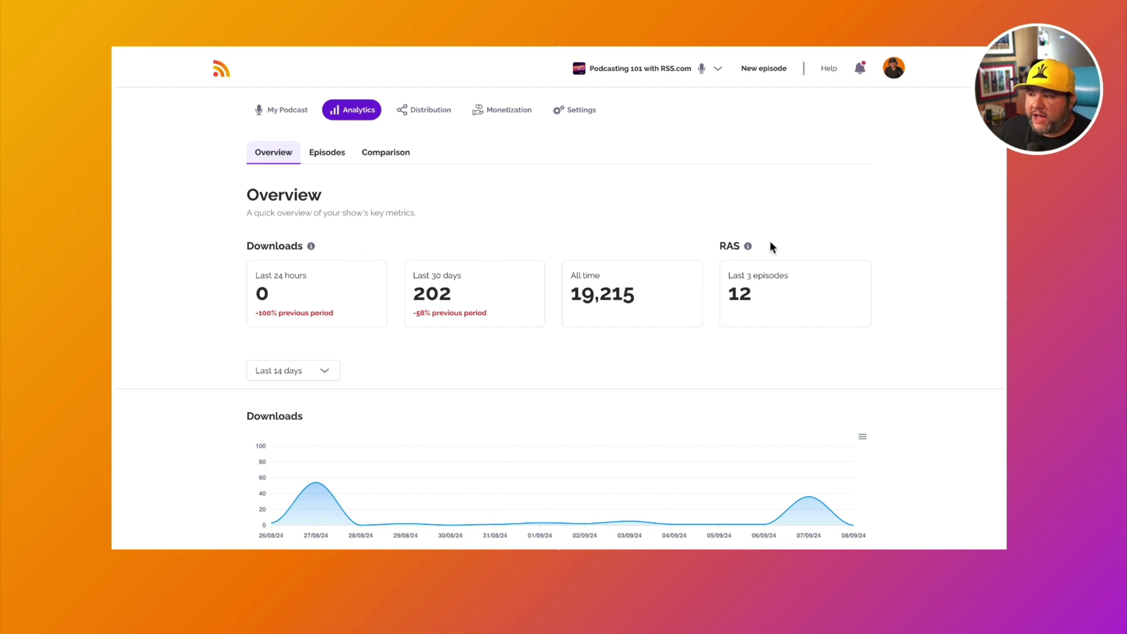
pyautogui.moveTo(748, 248)
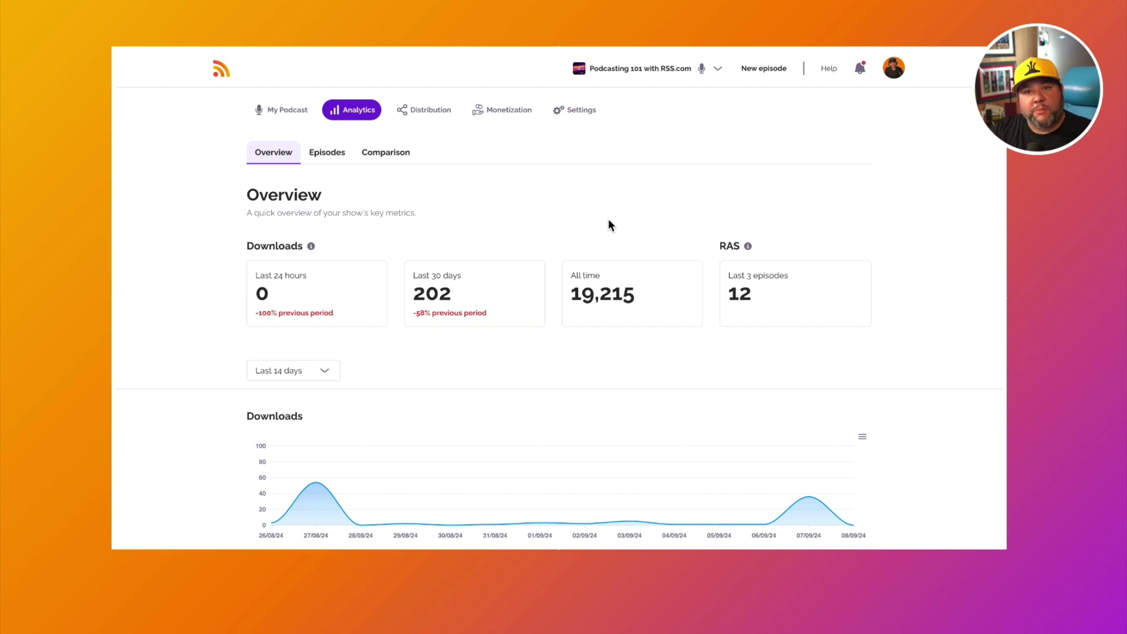
# Step: Switch the analytics date range to Last 7 days, then to Last 180 days
pyautogui.scroll(-3, 609, 226)
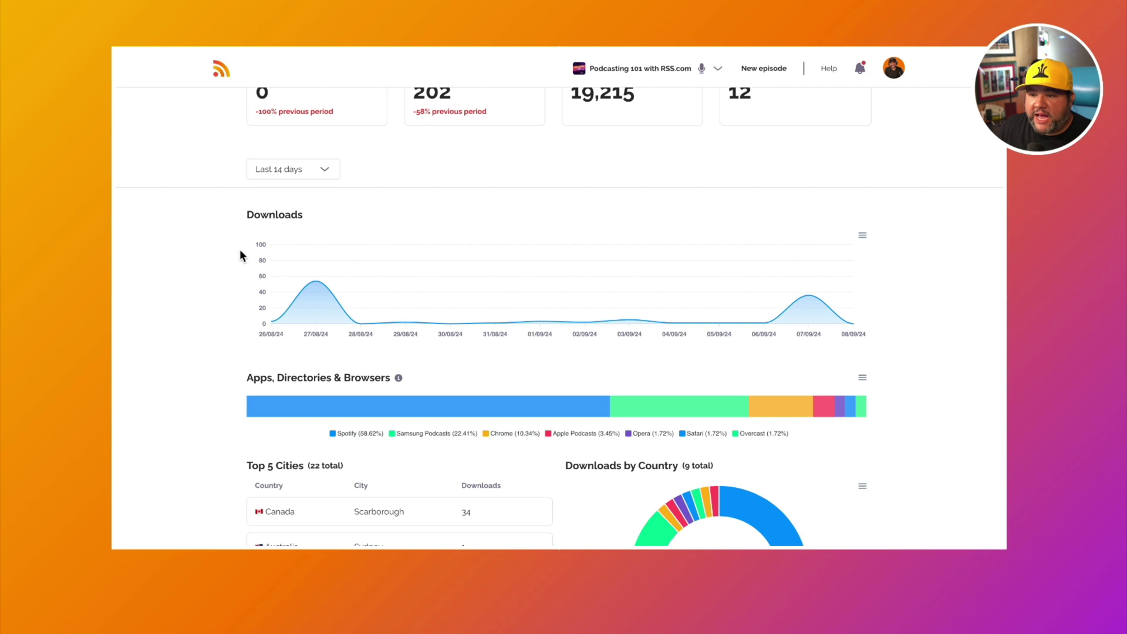
pyautogui.click(324, 170)
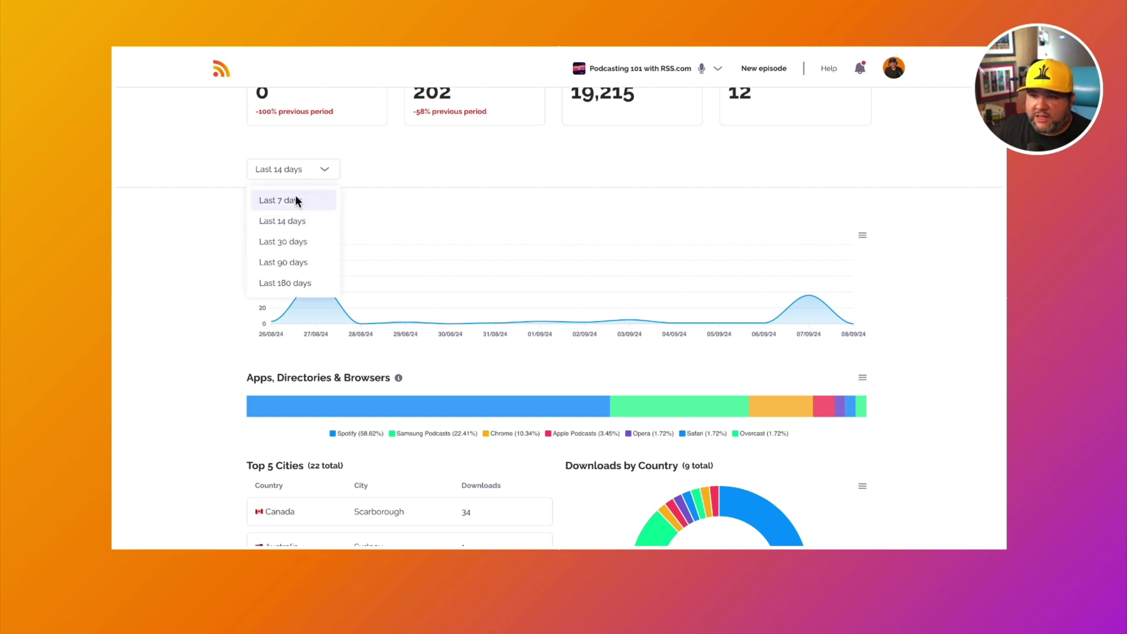
pyautogui.click(295, 198)
pyautogui.click(313, 171)
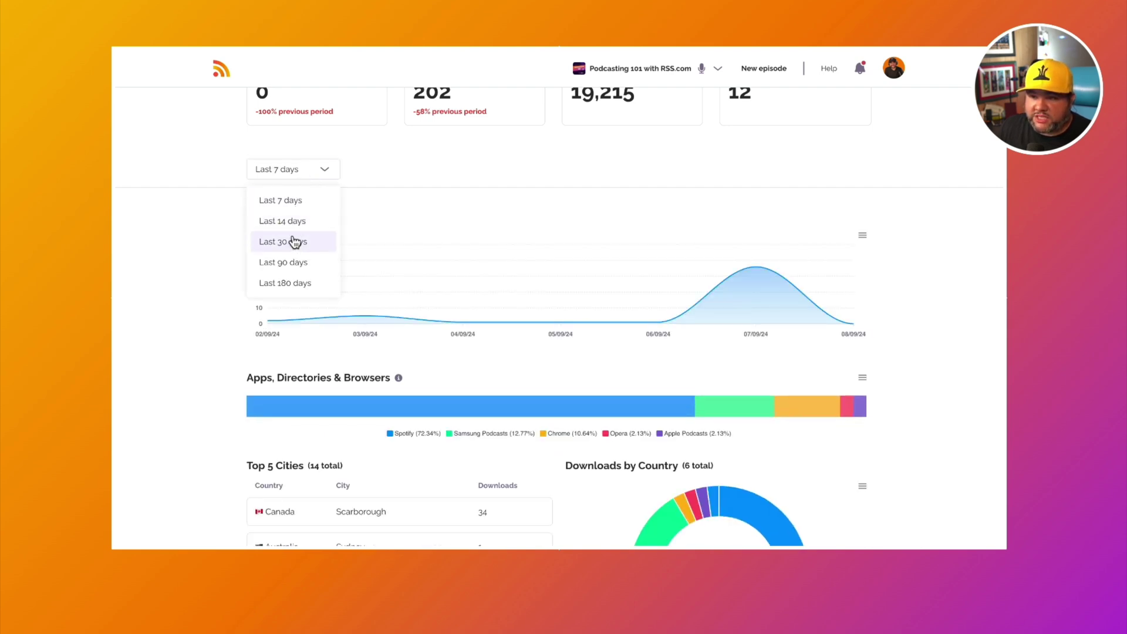
pyautogui.click(291, 283)
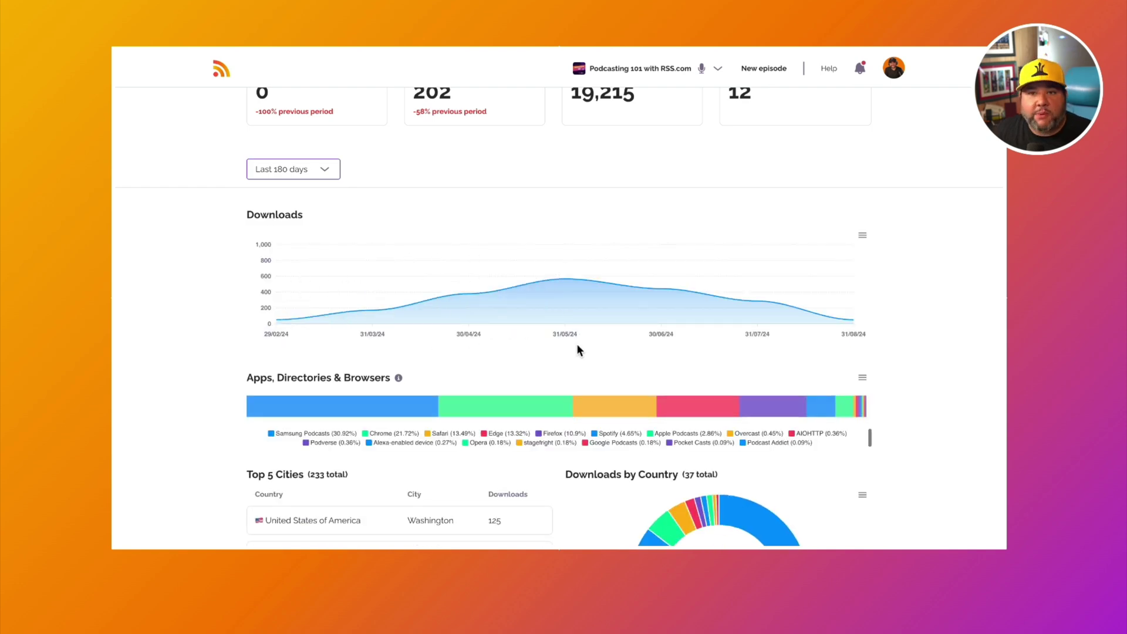
pyautogui.scroll(-2, 198, 326)
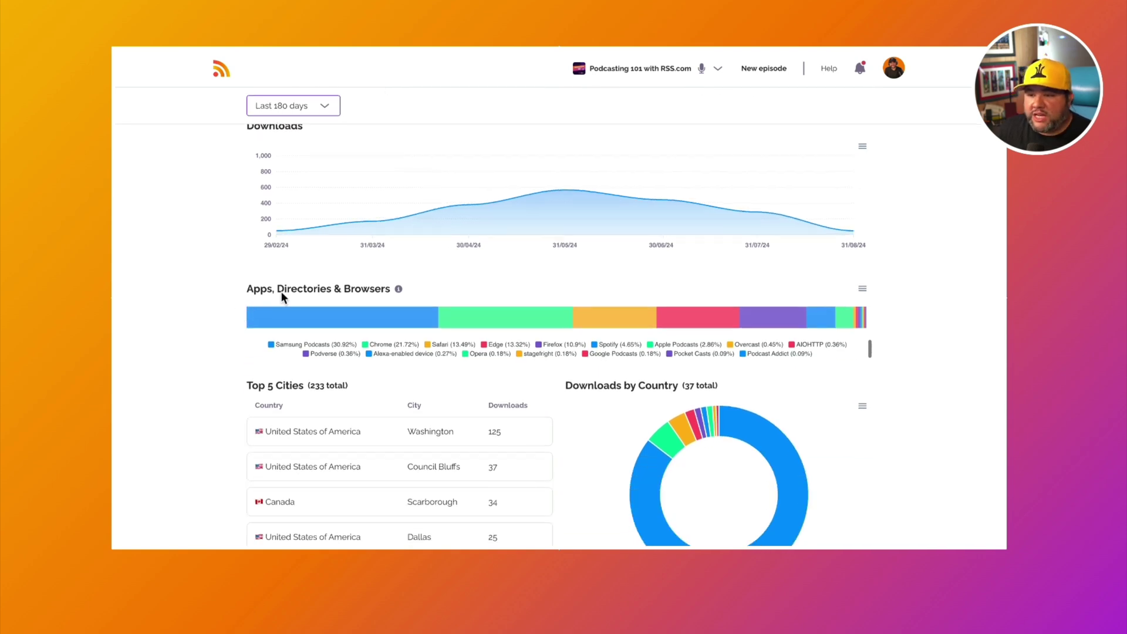
pyautogui.click(397, 288)
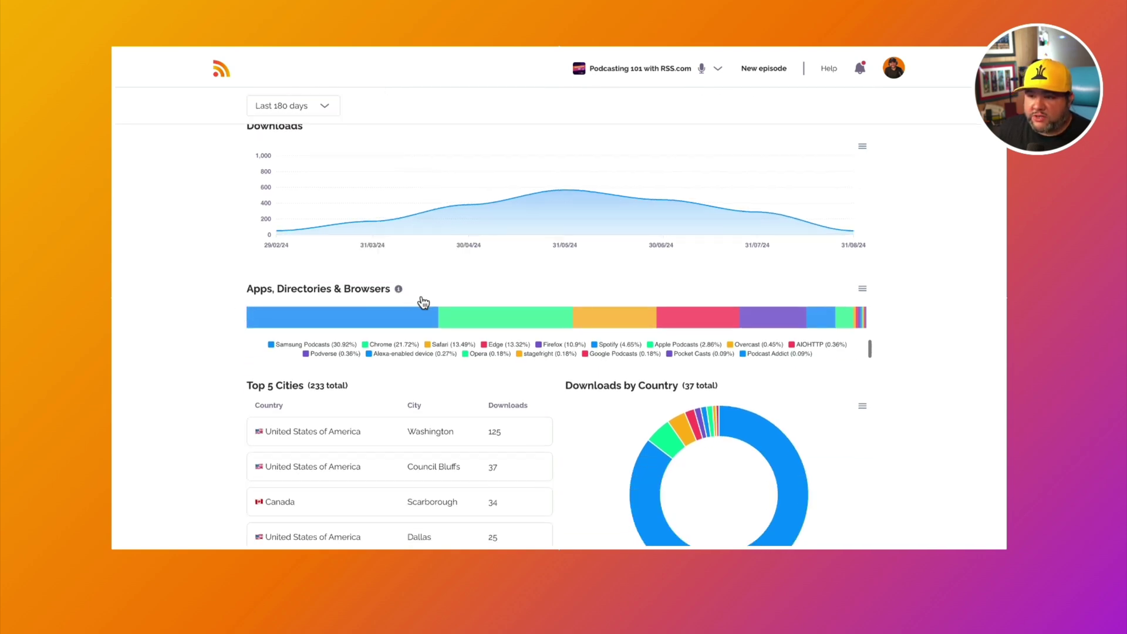
pyautogui.moveTo(399, 290)
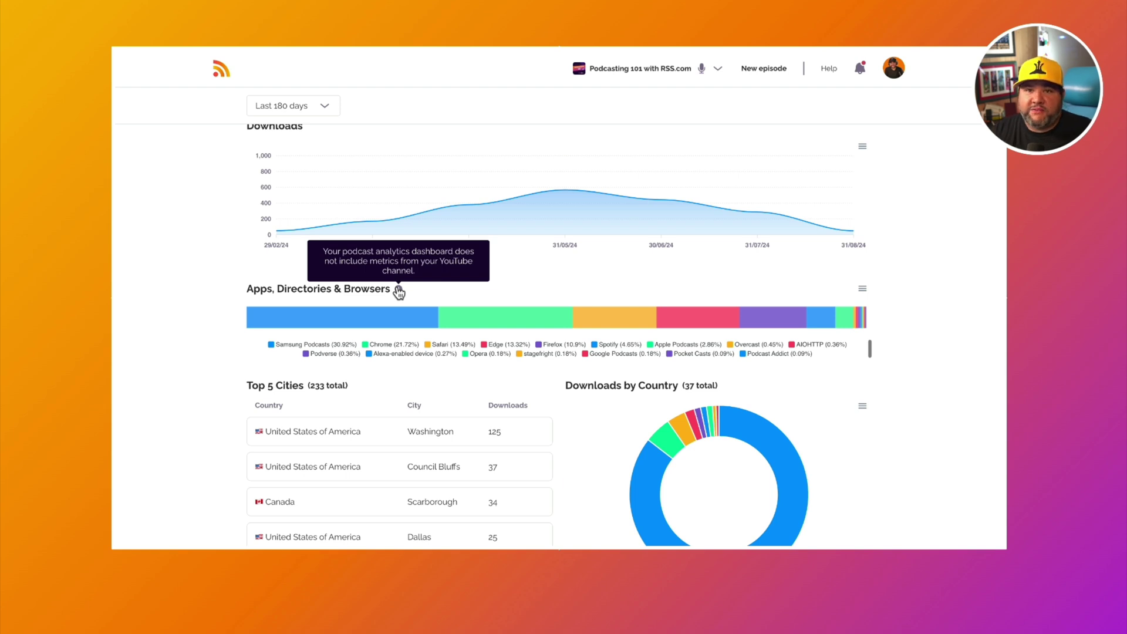
pyautogui.scroll(-1, 398, 291)
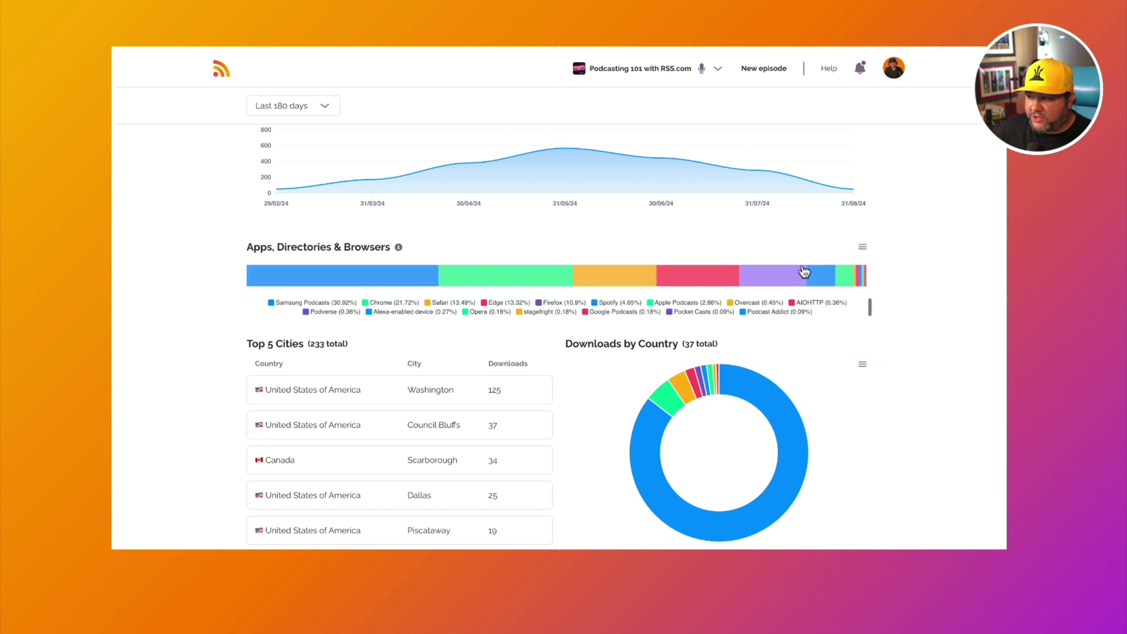
pyautogui.scroll(-2, 748, 328)
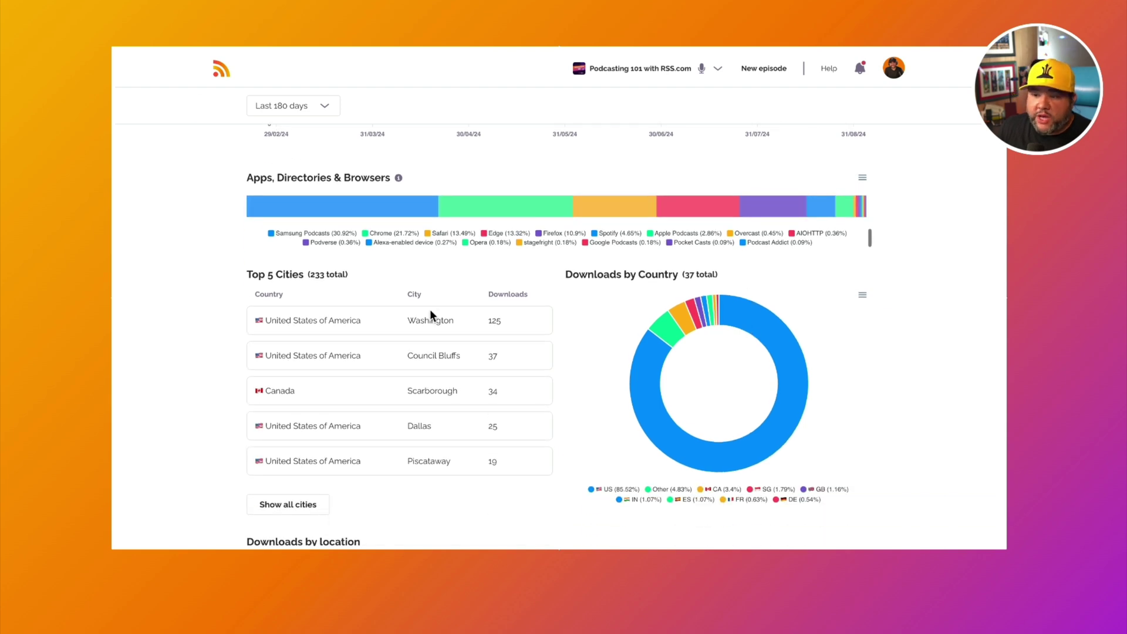
pyautogui.scroll(-1, 430, 312)
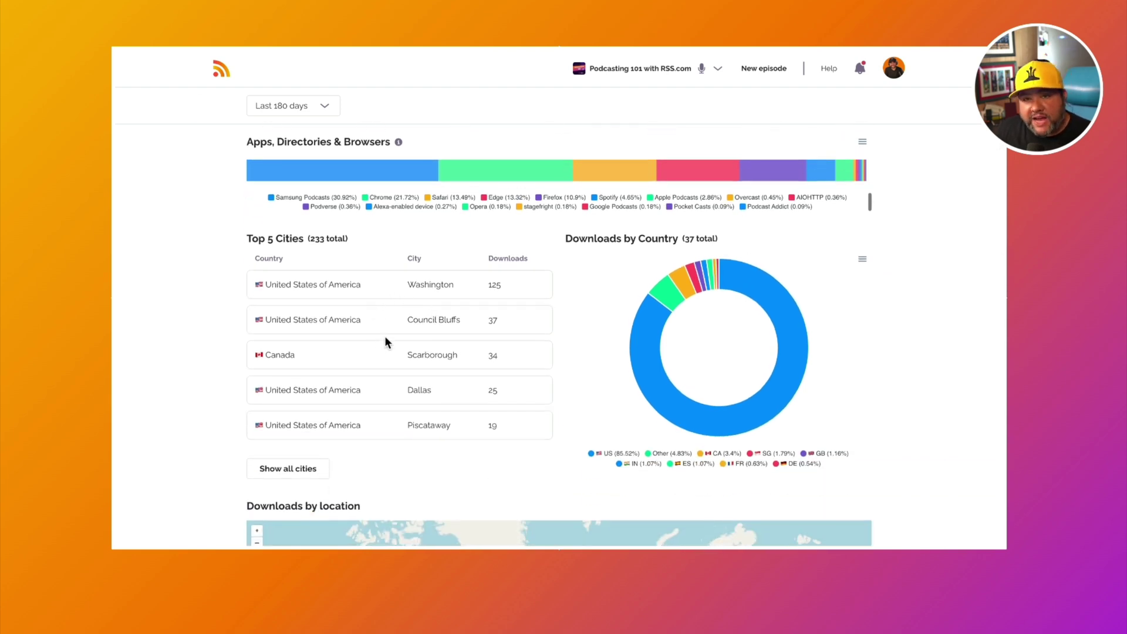
pyautogui.scroll(-1, 385, 336)
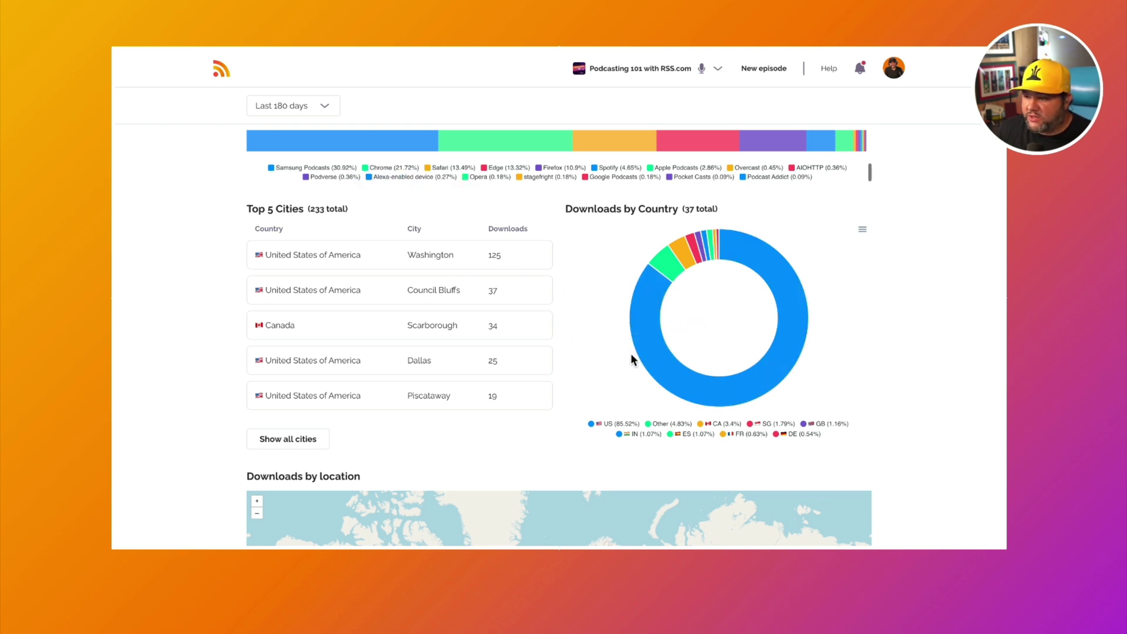
pyautogui.moveTo(668, 376)
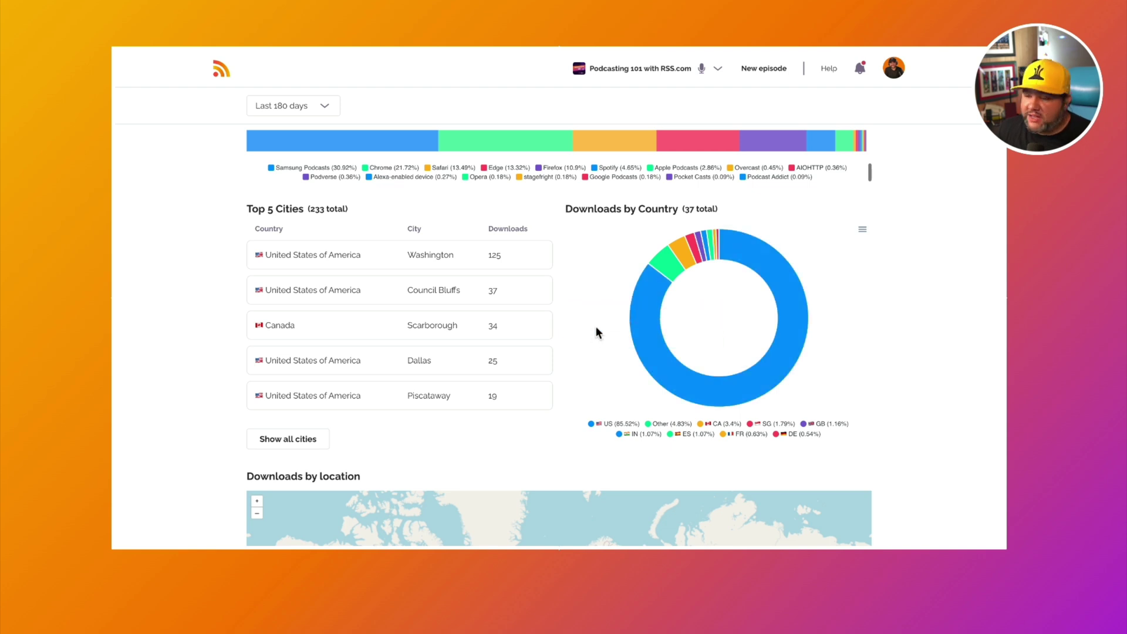
# Step: Check the date-range list and keep the analytics at Last 180 days
pyautogui.scroll(-3, 584, 334)
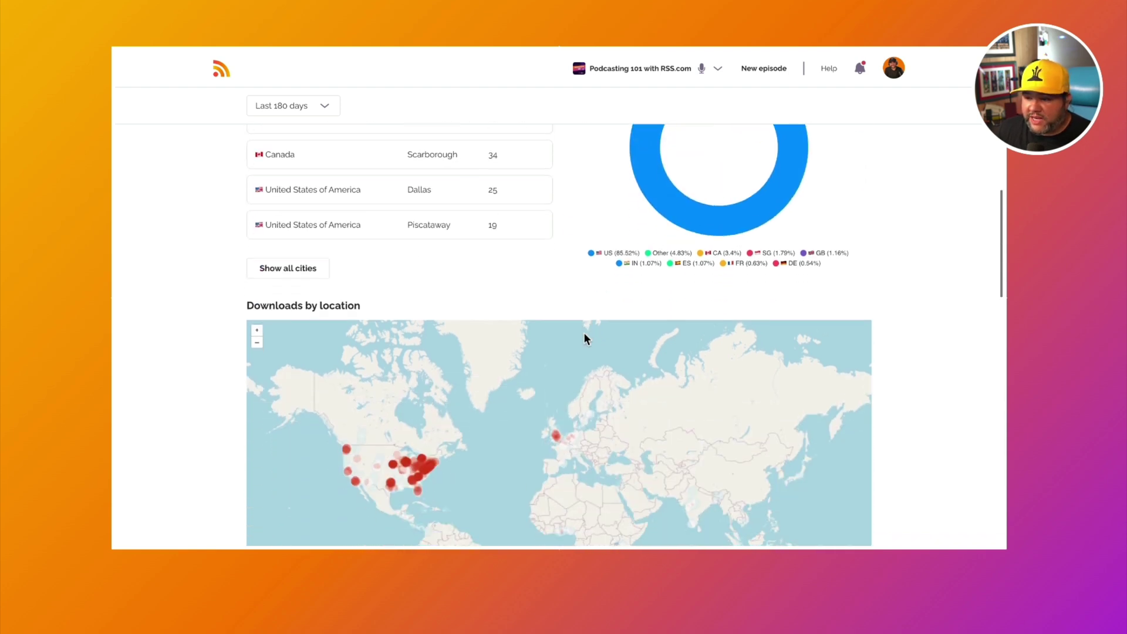
pyautogui.scroll(-2, 917, 316)
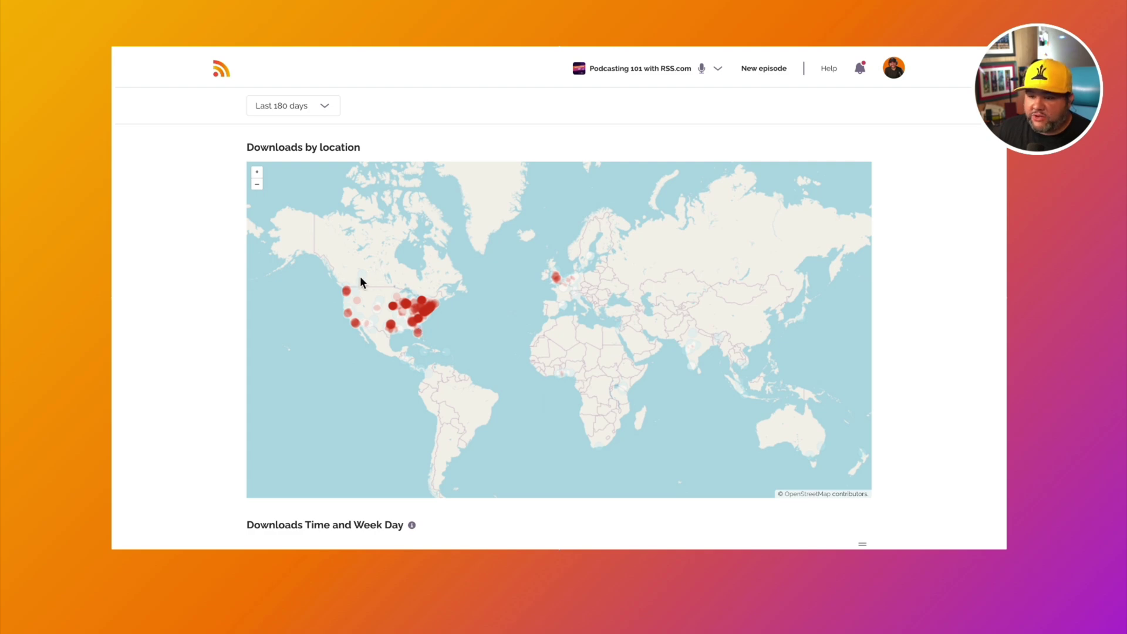
pyautogui.scroll(2, 332, 203)
pyautogui.scroll(-1, 332, 203)
pyautogui.scroll(6, 183, 202)
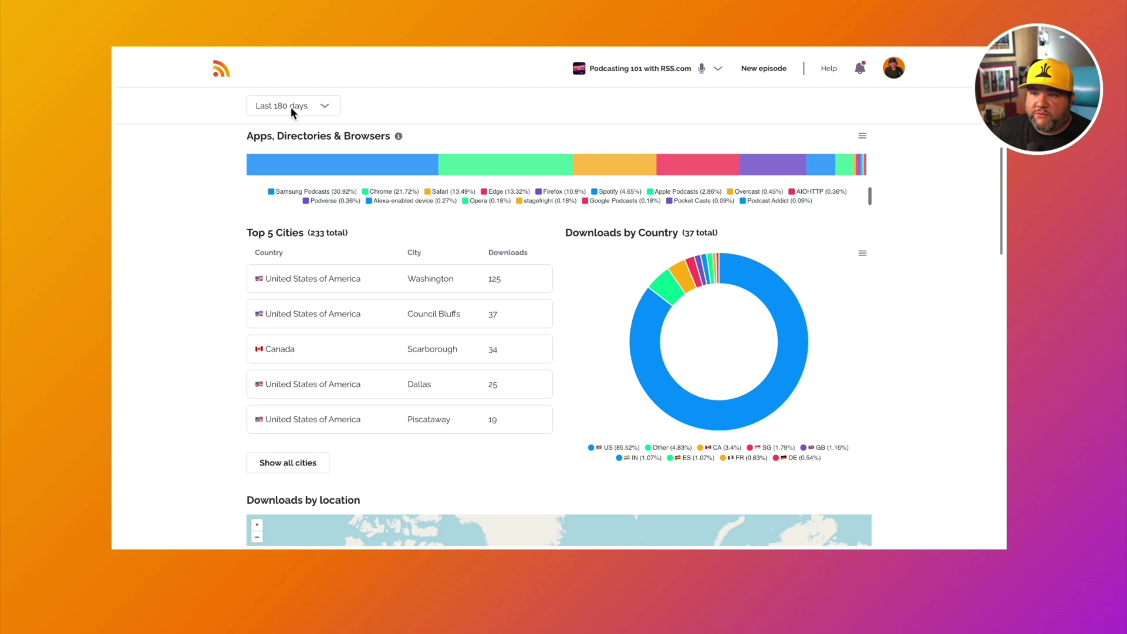
pyautogui.click(289, 111)
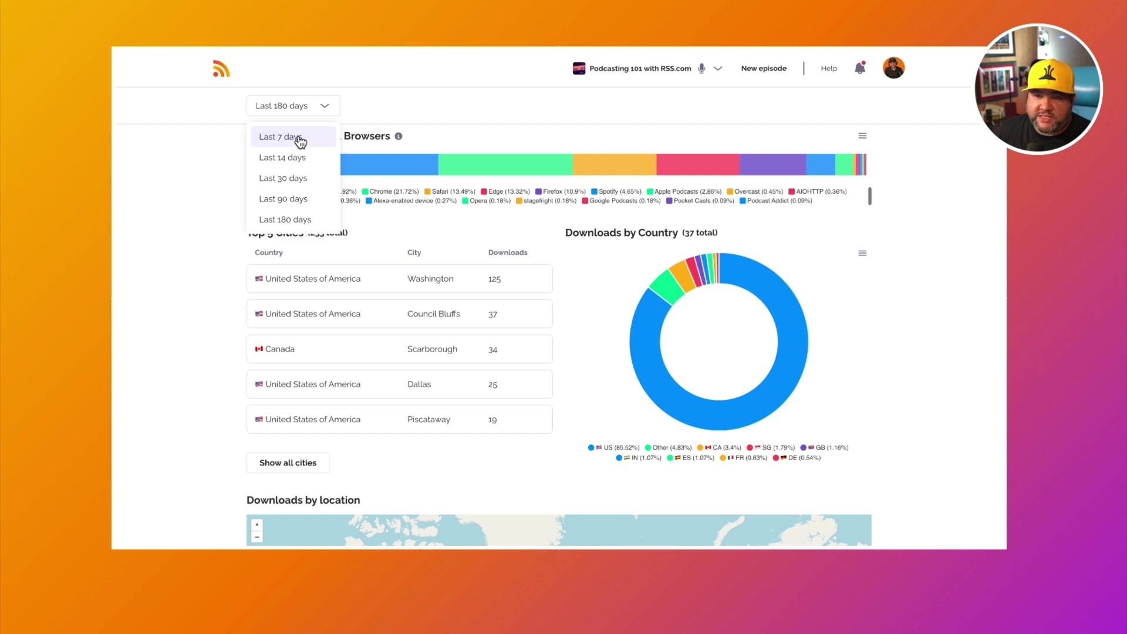
pyautogui.click(191, 240)
# Step: Zoom the Downloads by location map in and pan it to the US east coast and Great Lakes
pyautogui.scroll(-5, 191, 239)
pyautogui.click(257, 200)
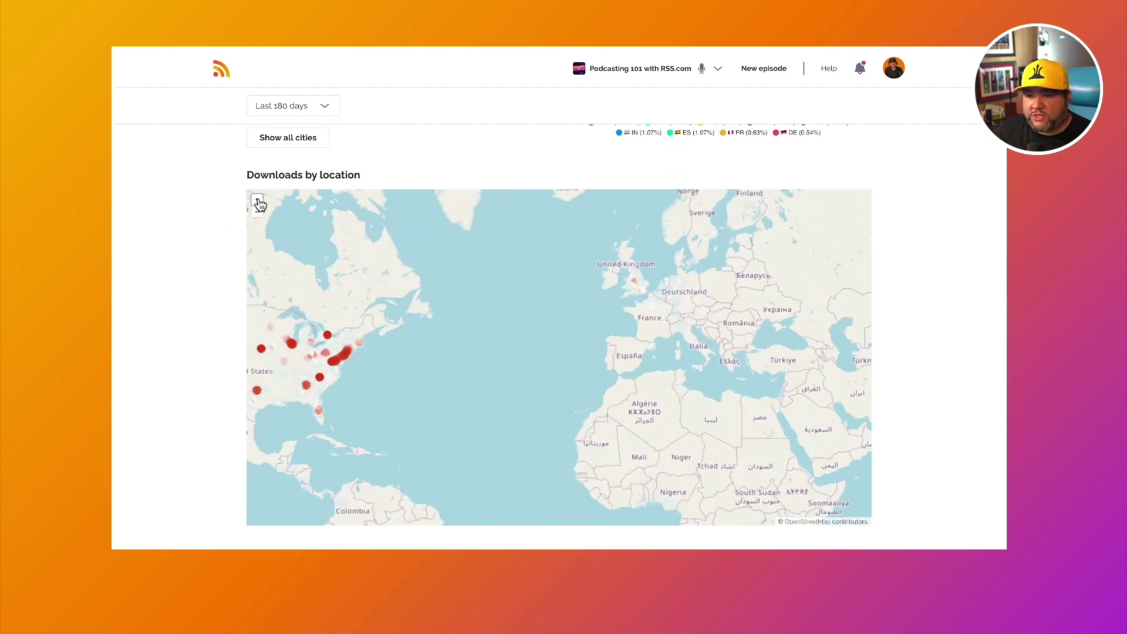
pyautogui.moveTo(344, 382); pyautogui.dragTo(452, 395)
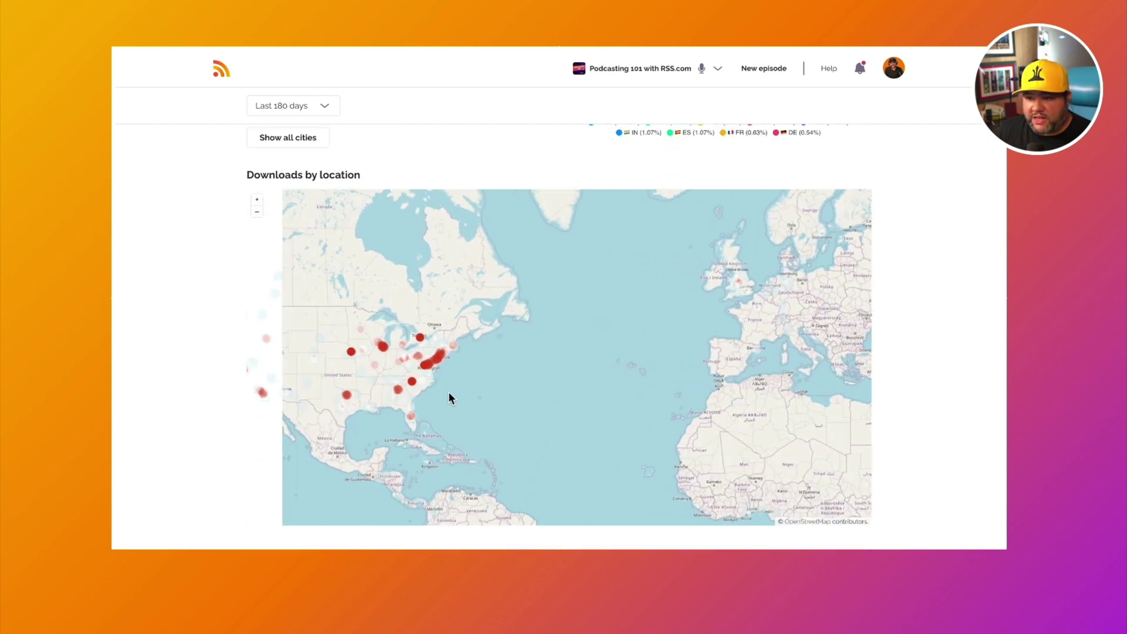
pyautogui.click(257, 199)
pyautogui.click(257, 199)
pyautogui.moveTo(350, 339); pyautogui.dragTo(495, 386)
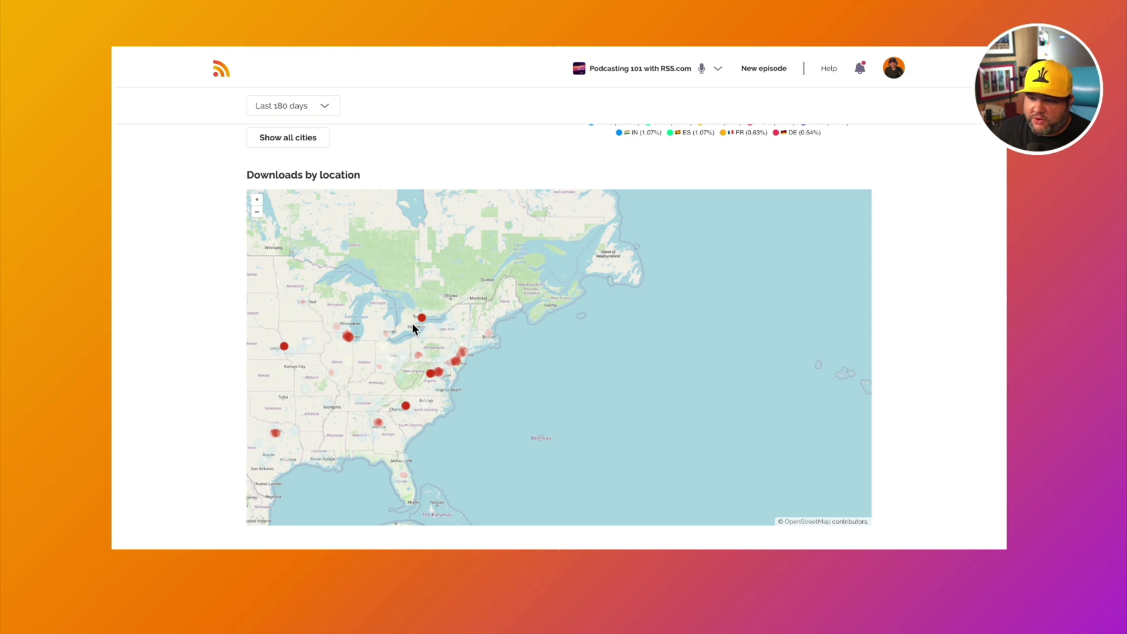
pyautogui.scroll(2, 389, 331)
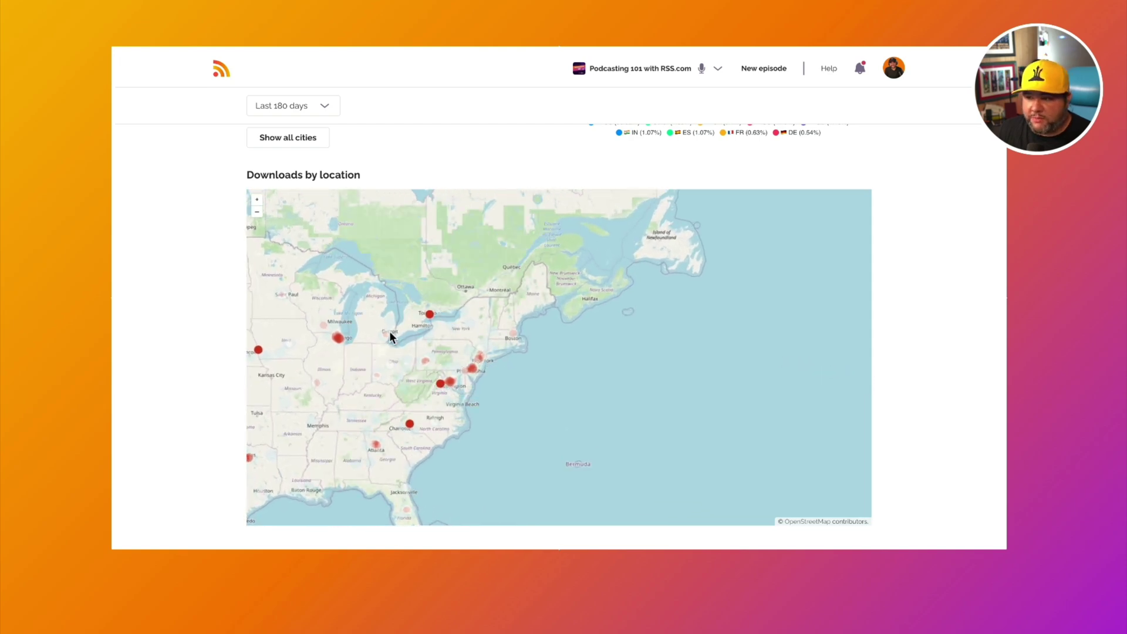
pyautogui.scroll(-2, 258, 340)
pyautogui.scroll(-7, 221, 349)
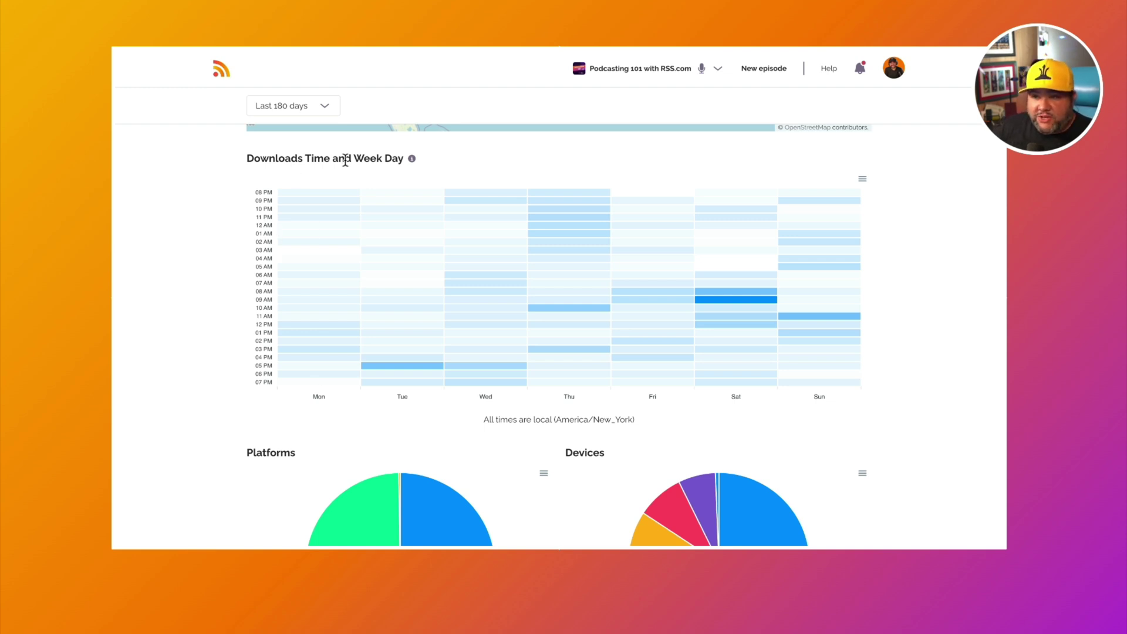
pyautogui.moveTo(411, 159)
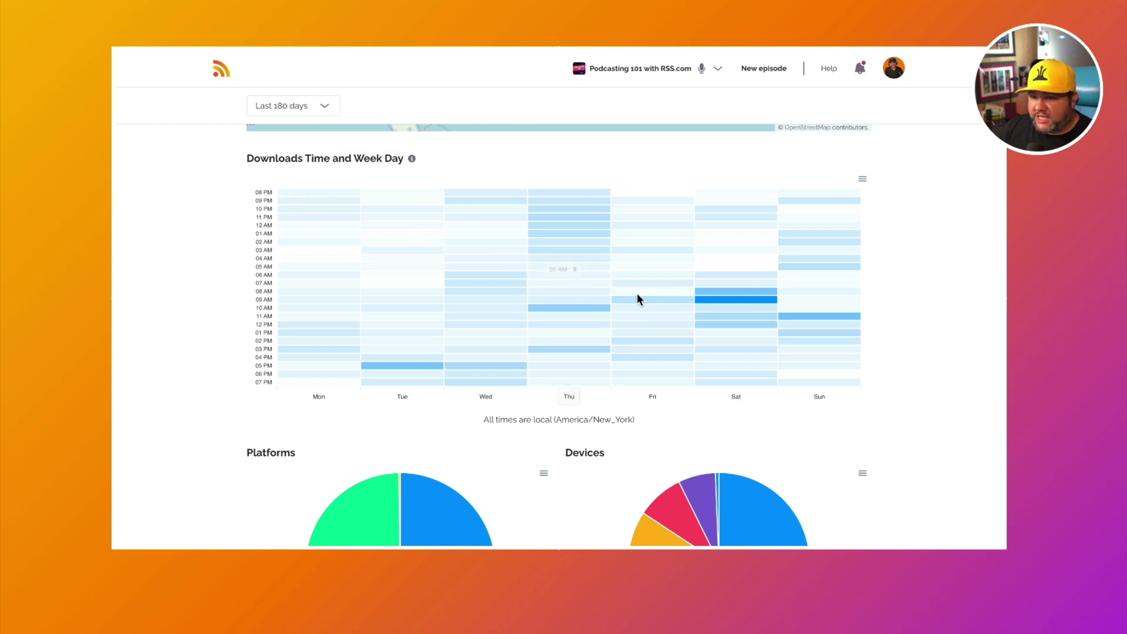
pyautogui.moveTo(710, 300)
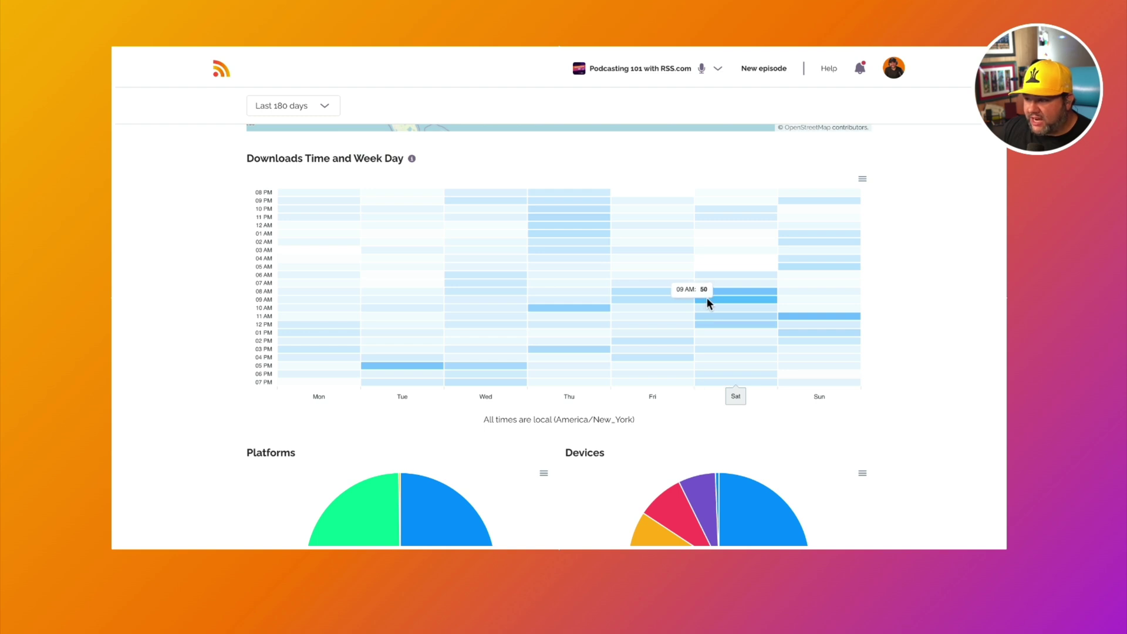
pyautogui.moveTo(747, 307)
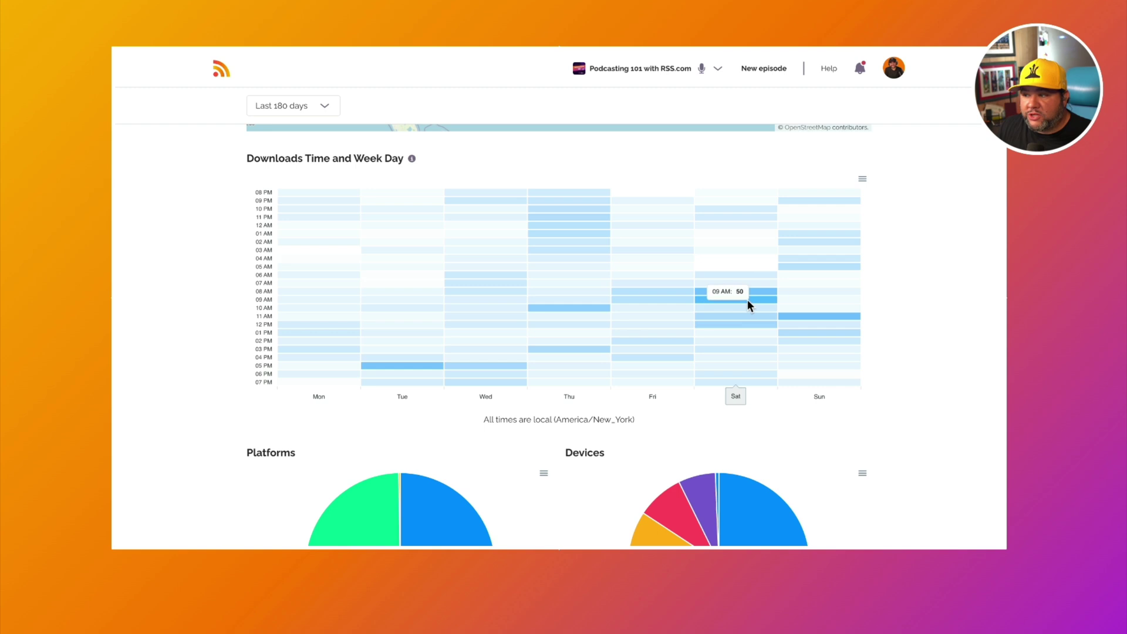
pyautogui.scroll(-3, 897, 336)
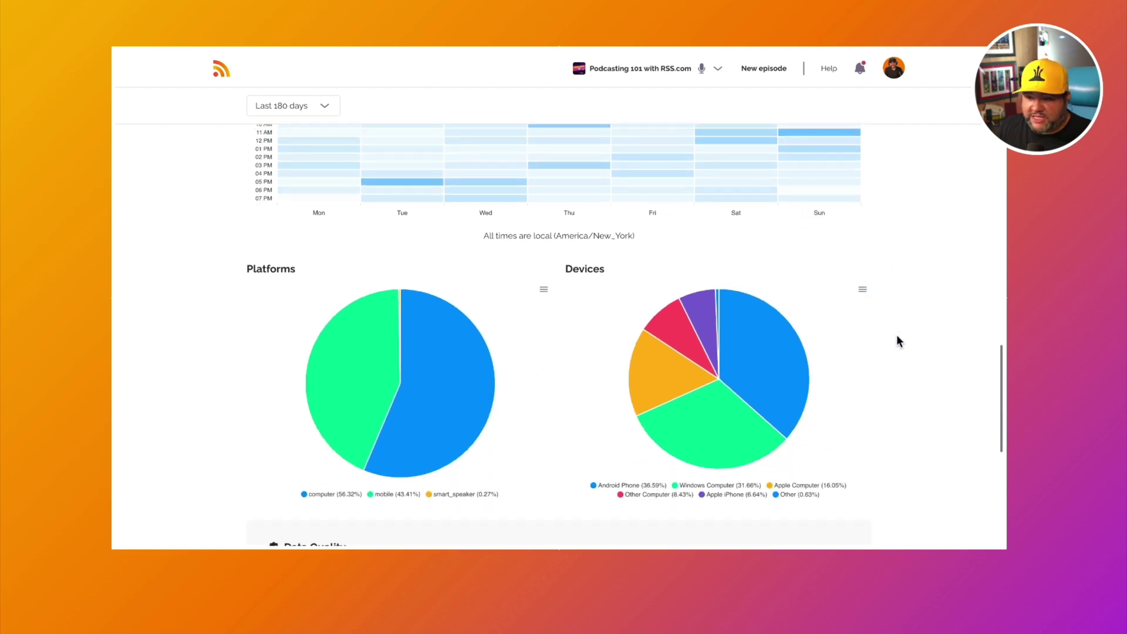
pyautogui.scroll(-3, 896, 336)
pyautogui.scroll(3, 896, 335)
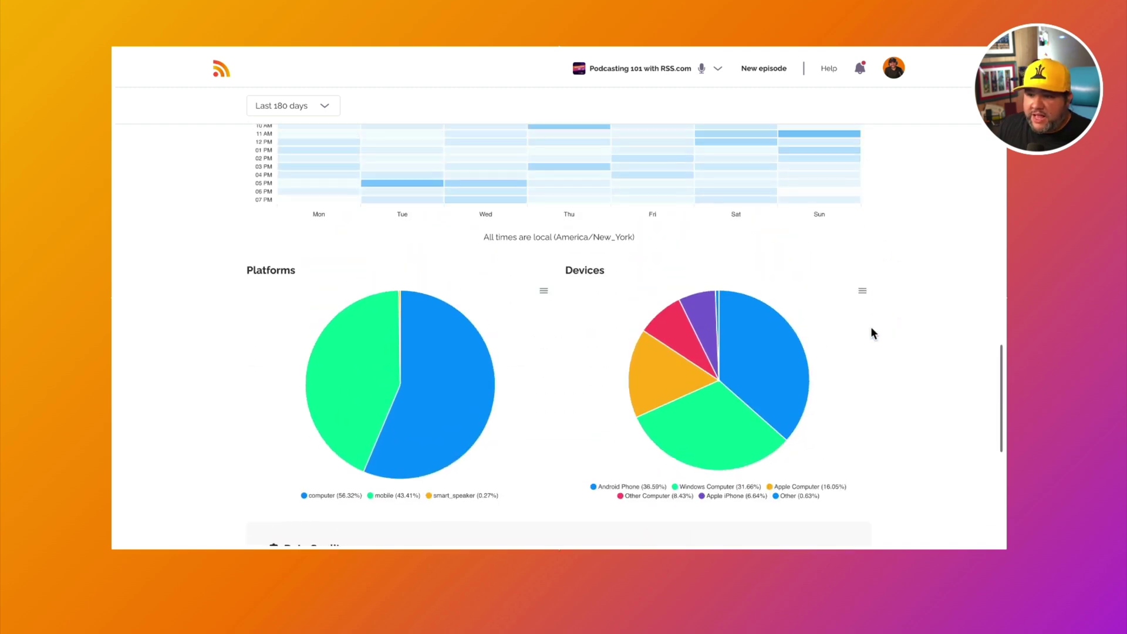
pyautogui.moveTo(418, 382)
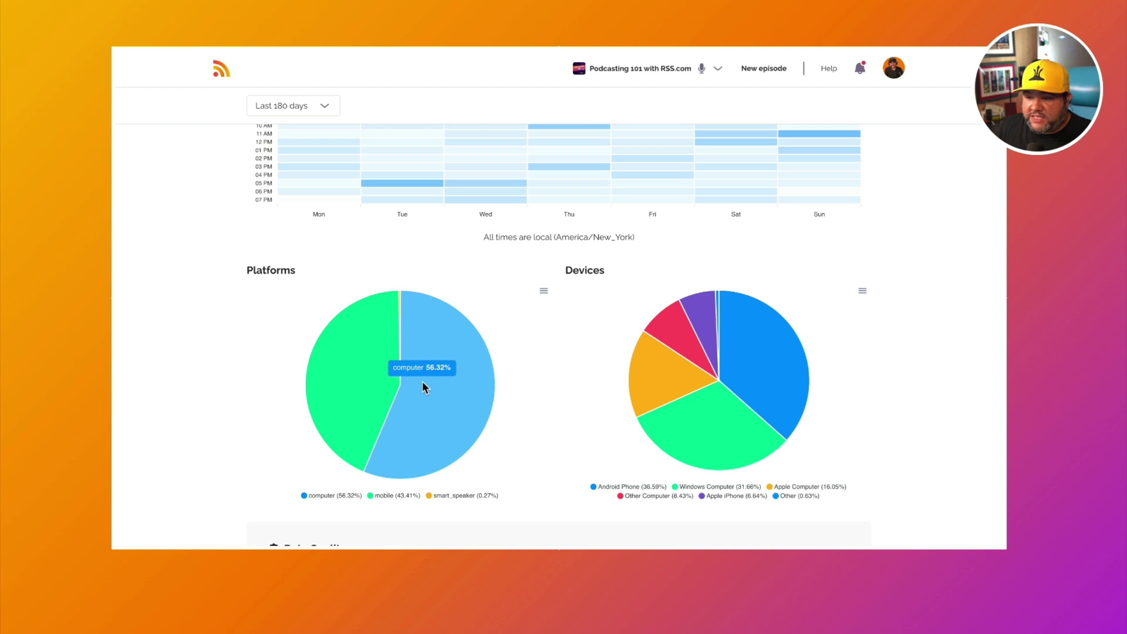
pyautogui.moveTo(364, 415)
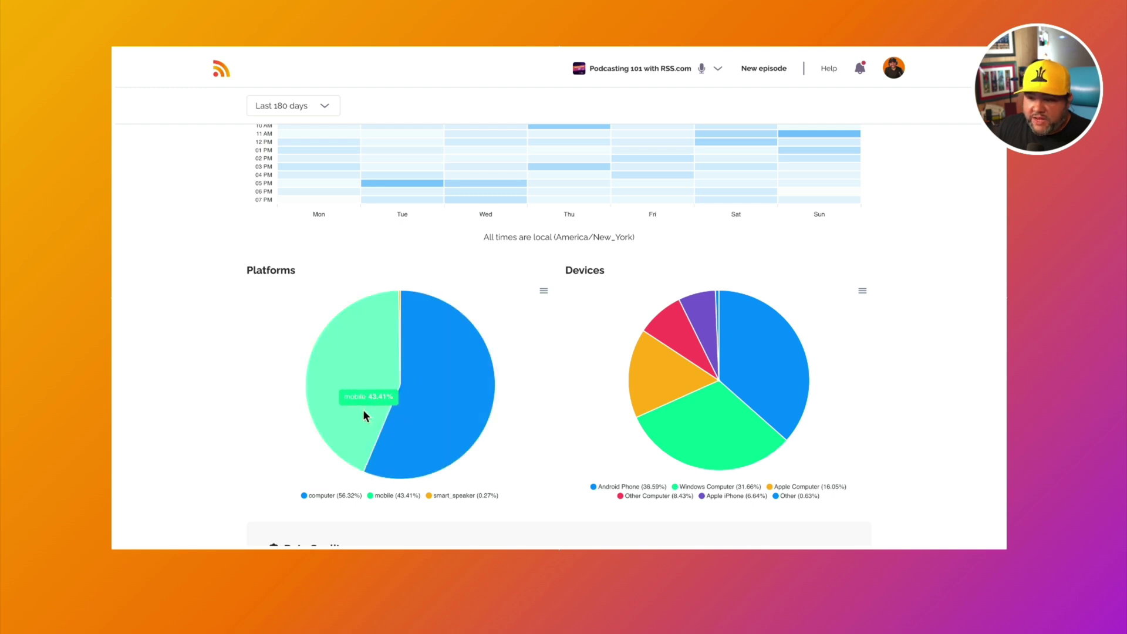
pyautogui.moveTo(442, 401)
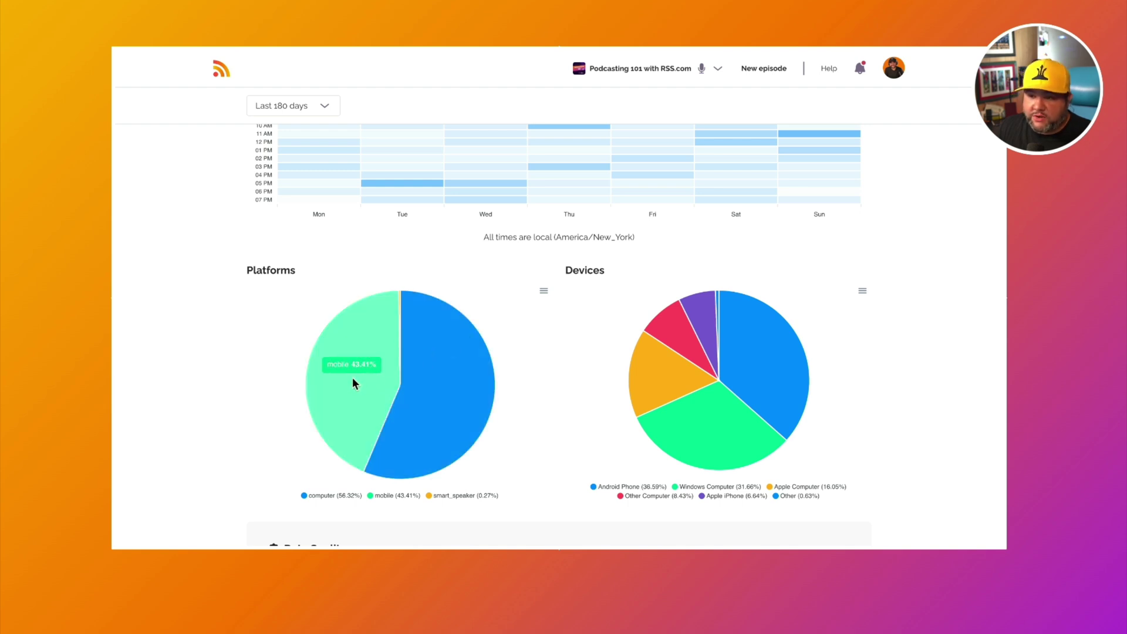
pyautogui.moveTo(399, 314)
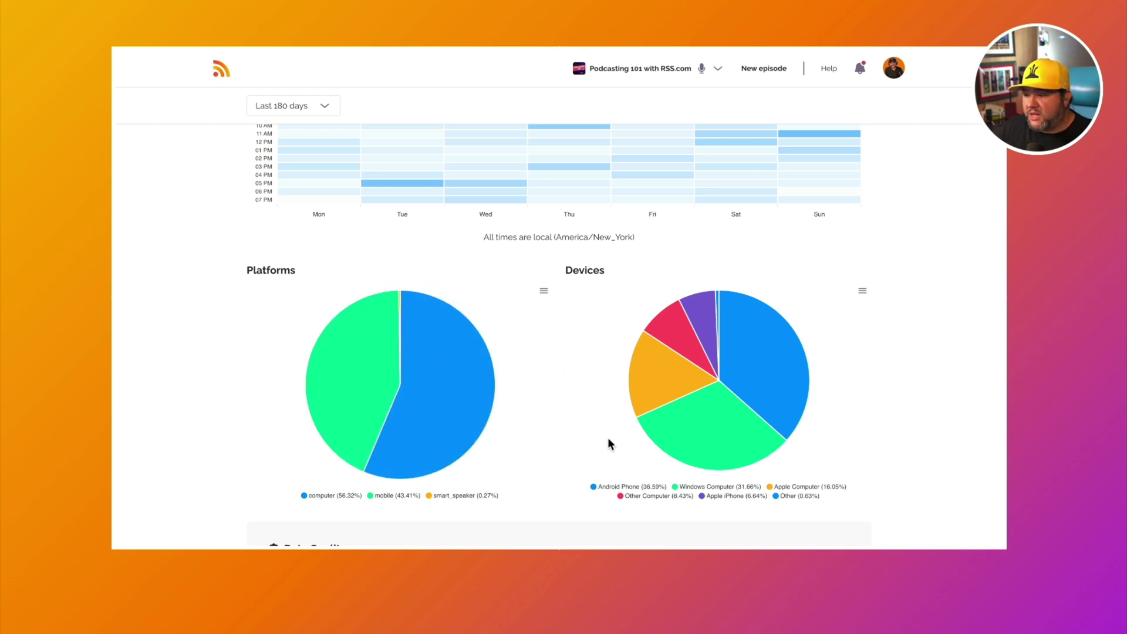
pyautogui.scroll(-1, 885, 403)
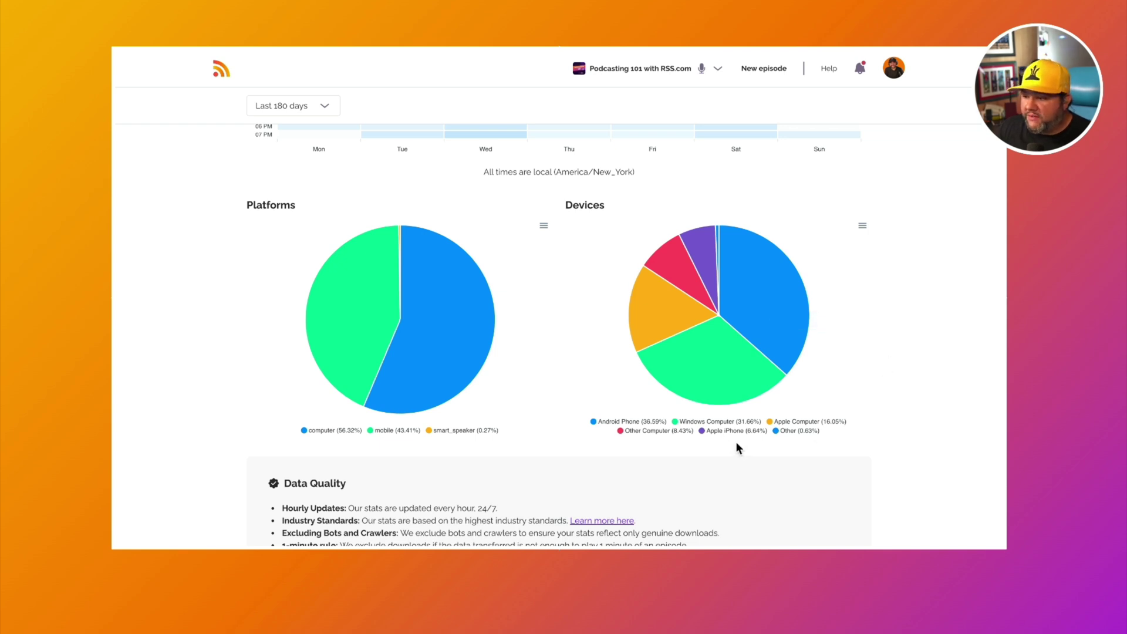
pyautogui.moveTo(792, 336)
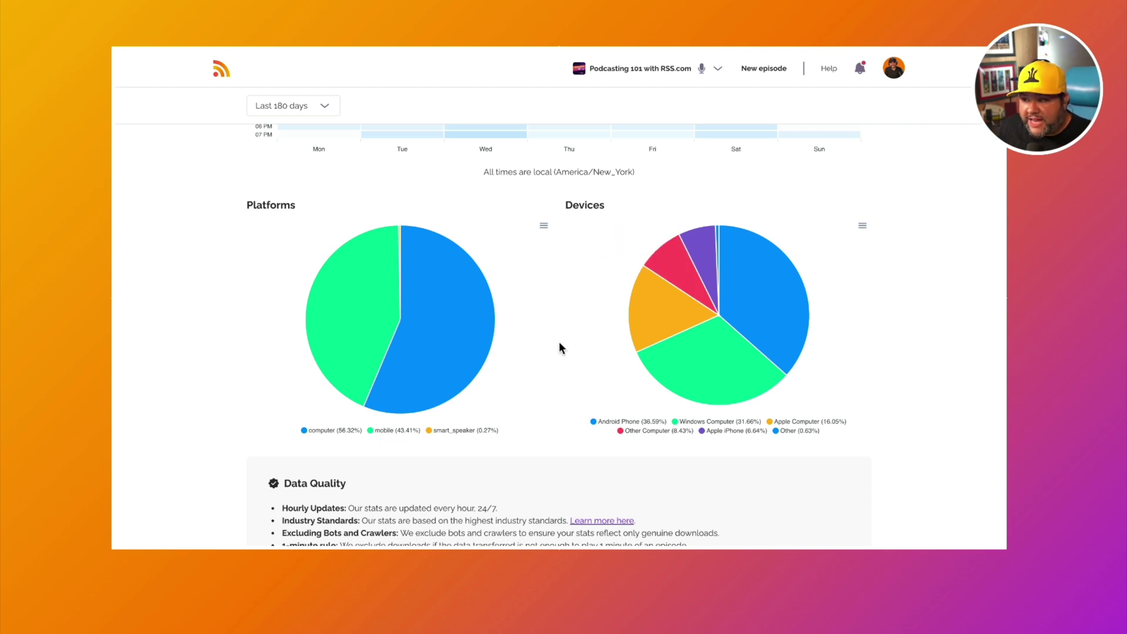
pyautogui.moveTo(781, 371)
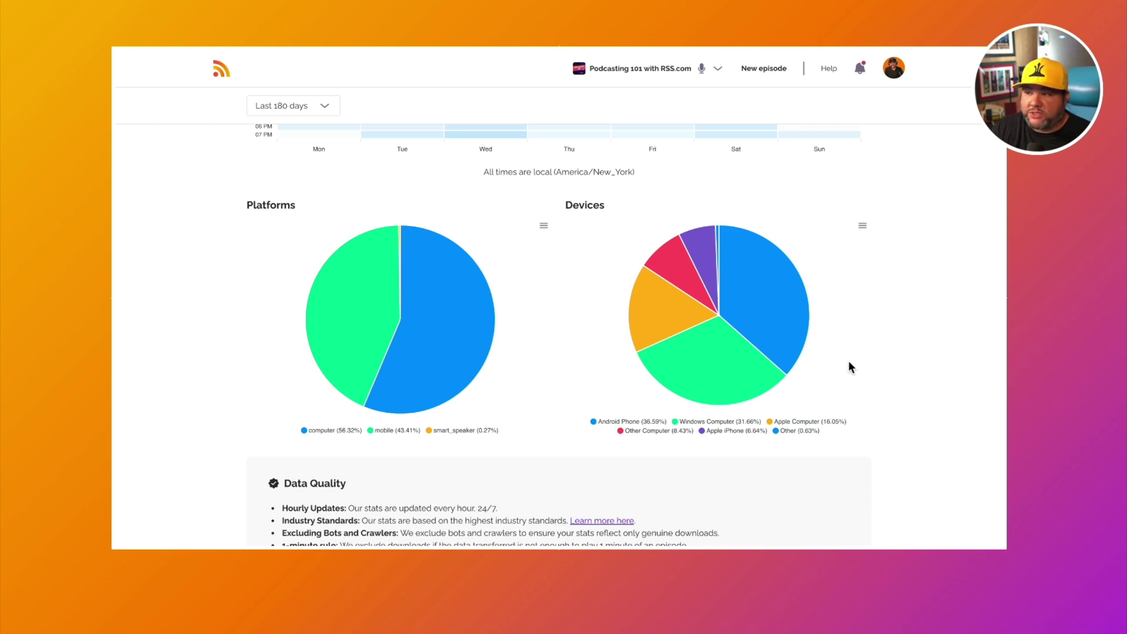
pyautogui.scroll(-3, 851, 368)
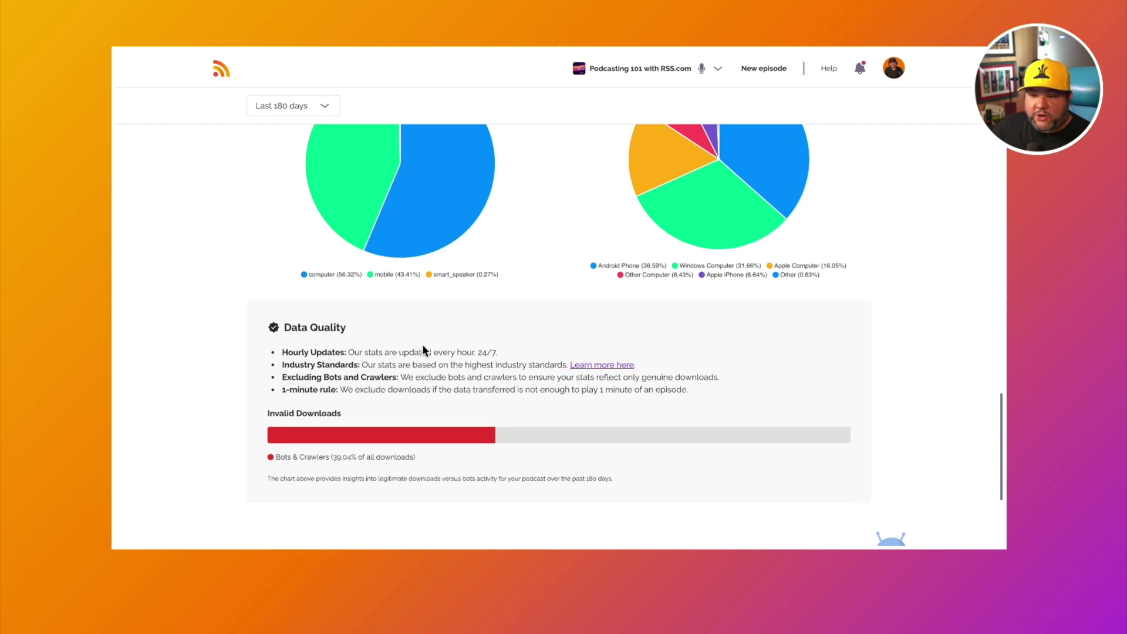
pyautogui.scroll(-1, 422, 344)
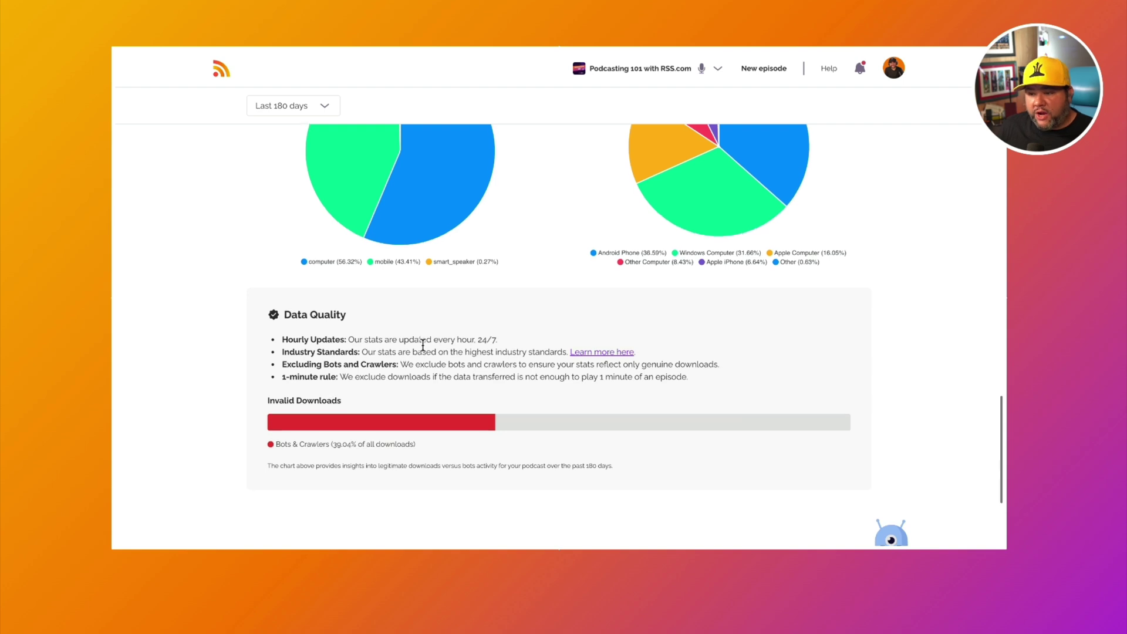
pyautogui.scroll(1, 423, 345)
pyautogui.scroll(1, 423, 350)
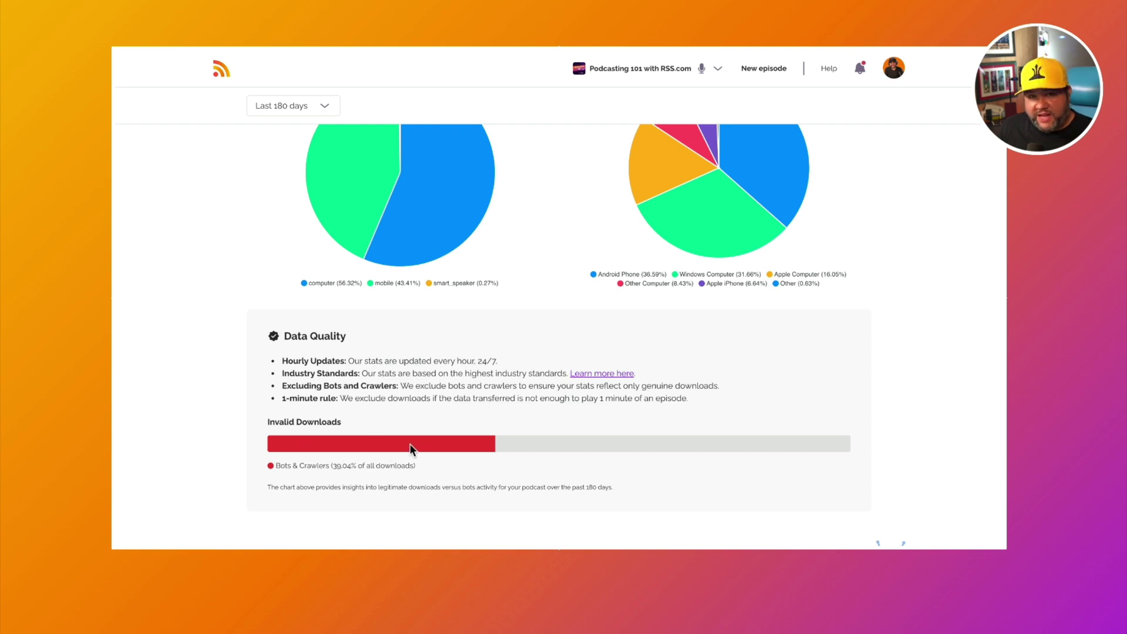
pyautogui.scroll(-1, 490, 391)
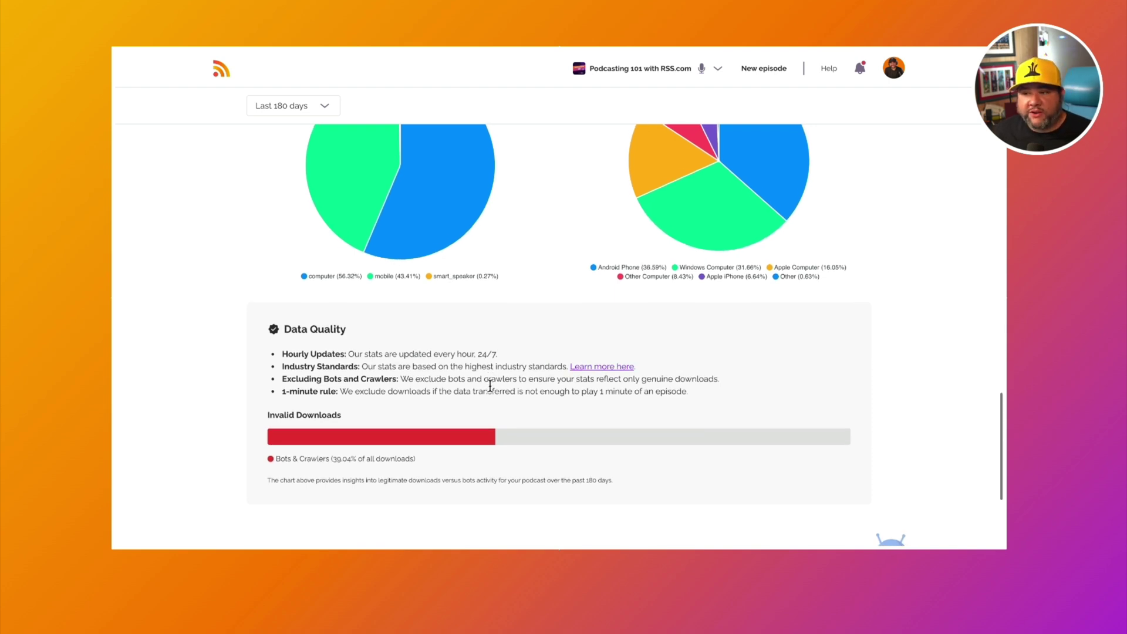
pyautogui.scroll(15, 490, 387)
pyautogui.scroll(-1, 491, 391)
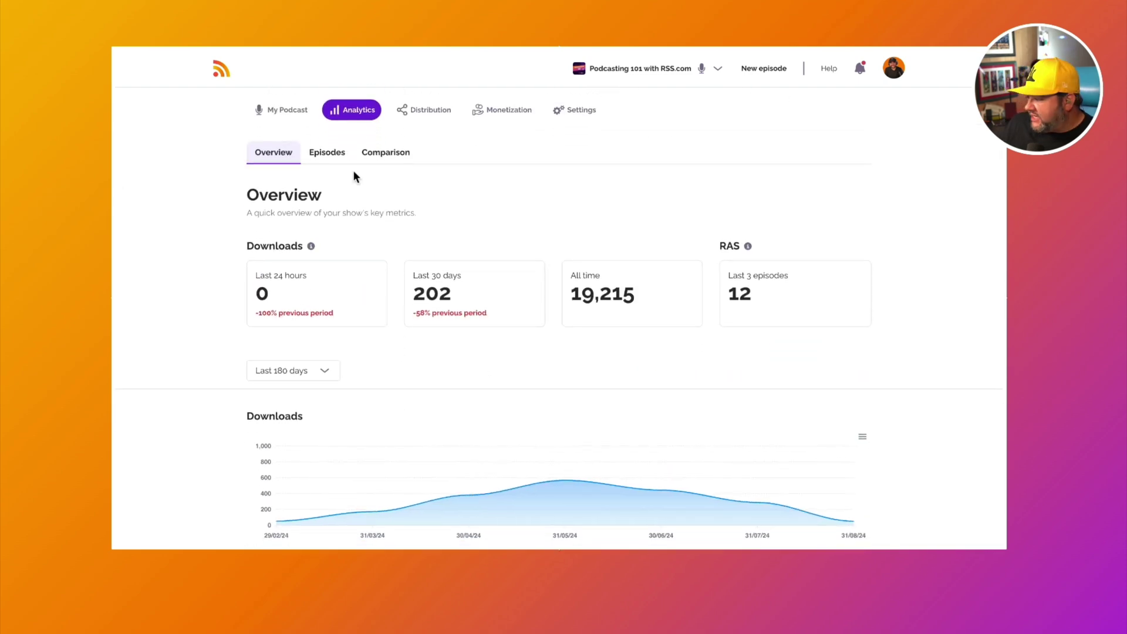
# Step: List episode analytics sorted by Most Downloaded, topped by the 4,672-download episode
pyautogui.click(337, 157)
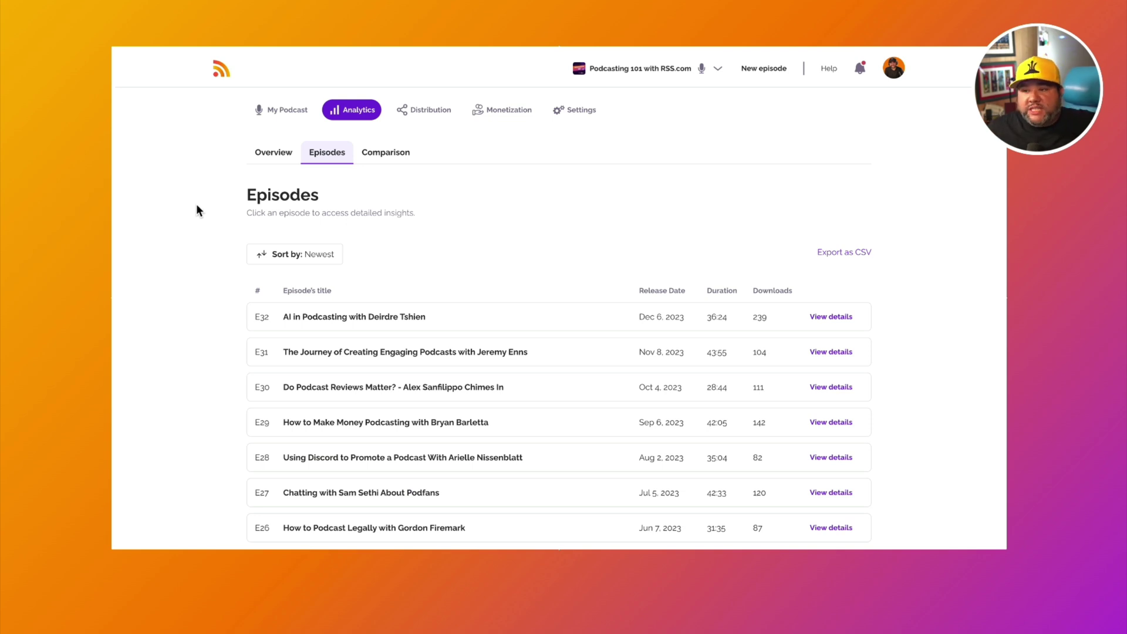
pyautogui.scroll(-1, 189, 256)
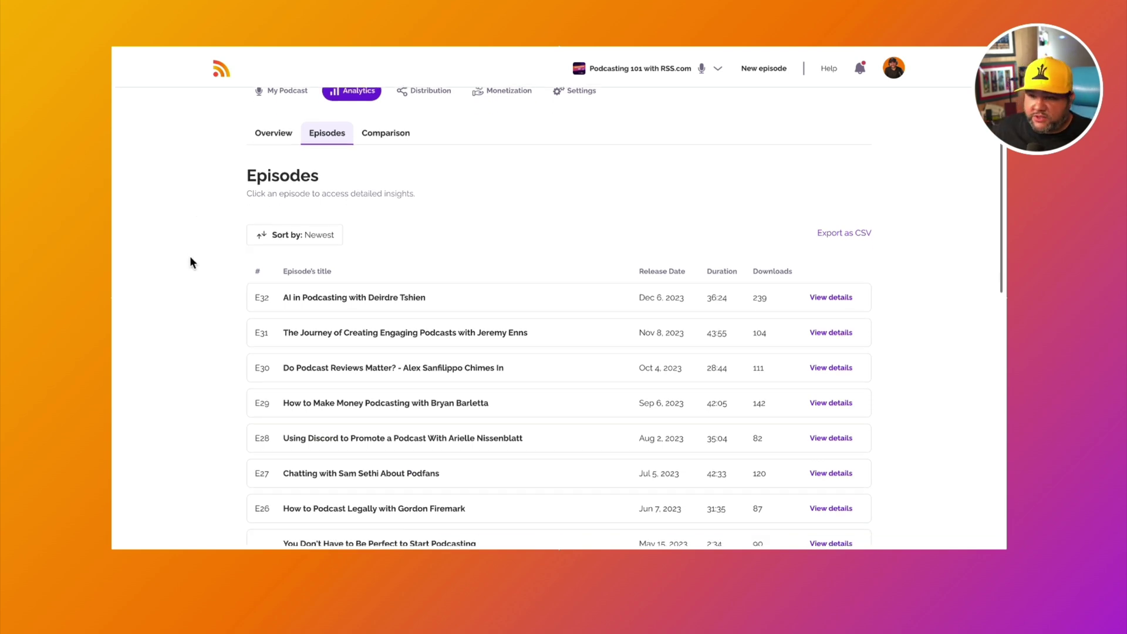
pyautogui.scroll(-1, 311, 284)
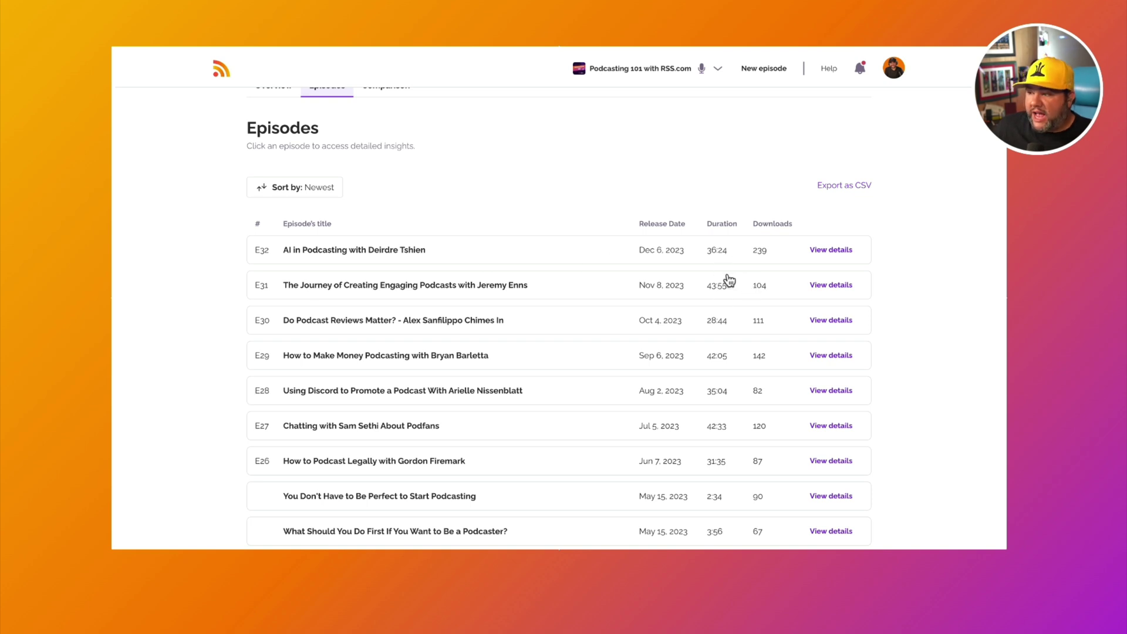
pyautogui.click(319, 187)
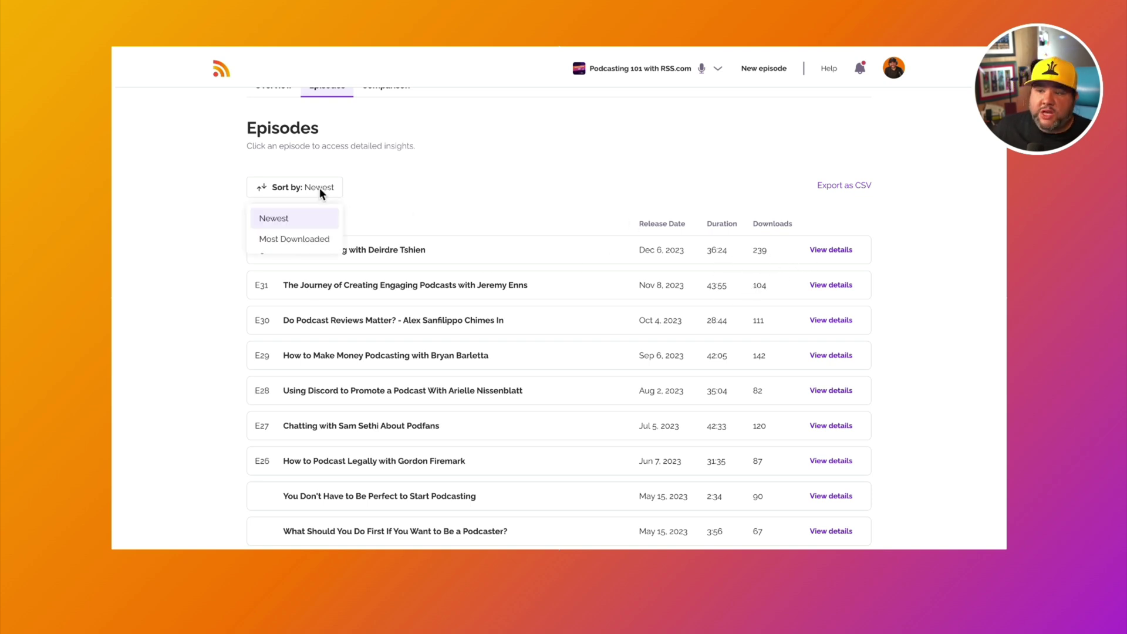
pyautogui.click(307, 241)
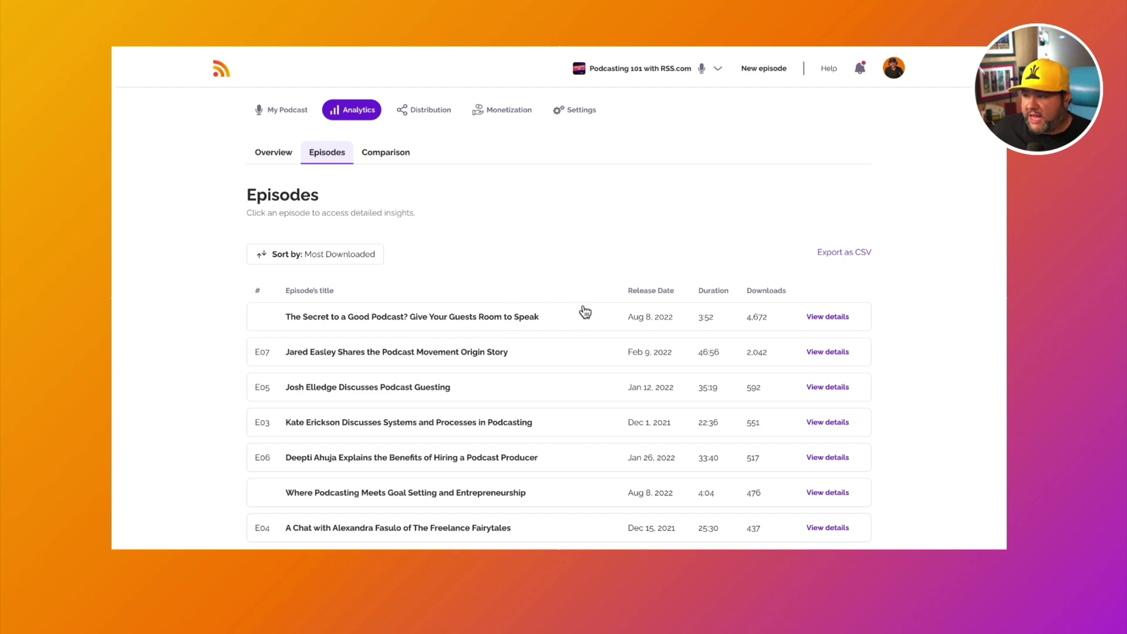
pyautogui.scroll(-6, 569, 329)
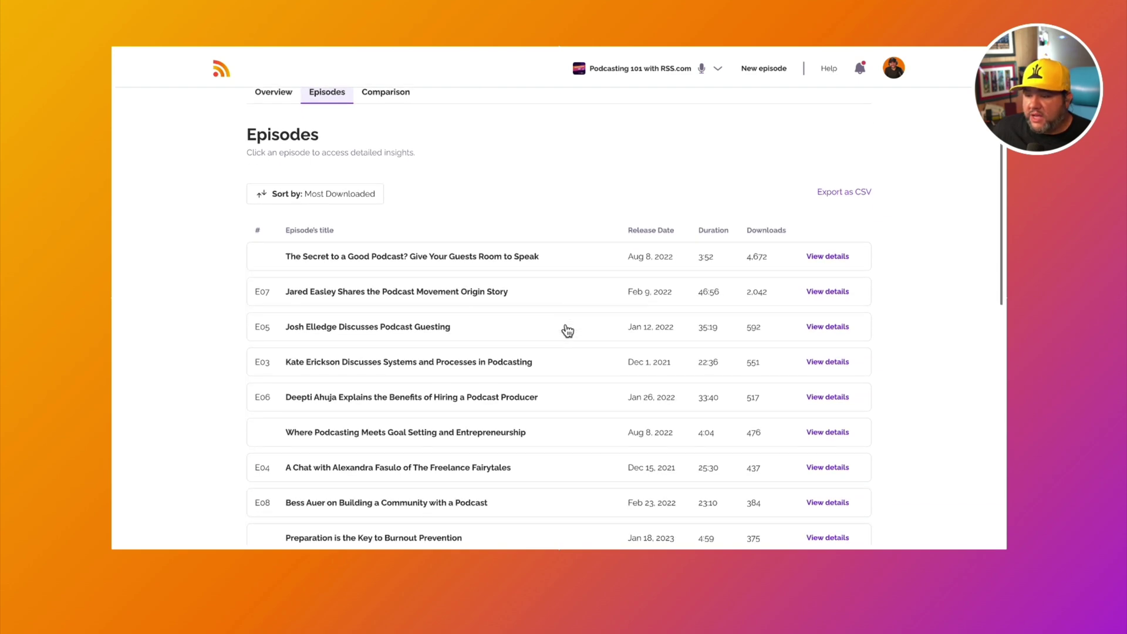
pyautogui.scroll(-1, 567, 329)
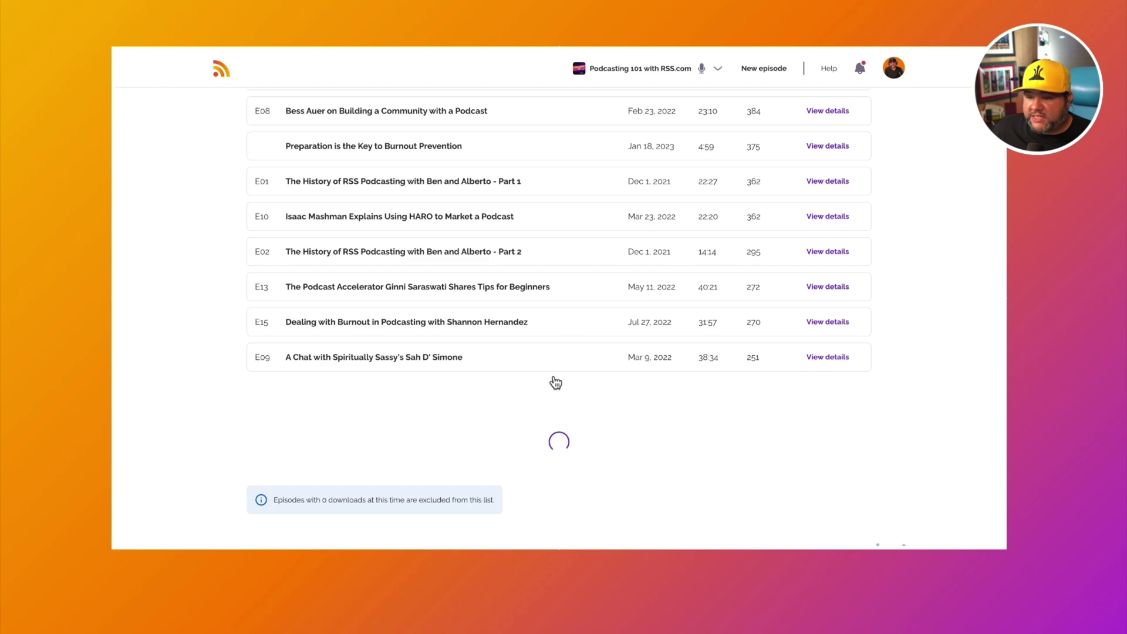
pyautogui.scroll(-9, 555, 383)
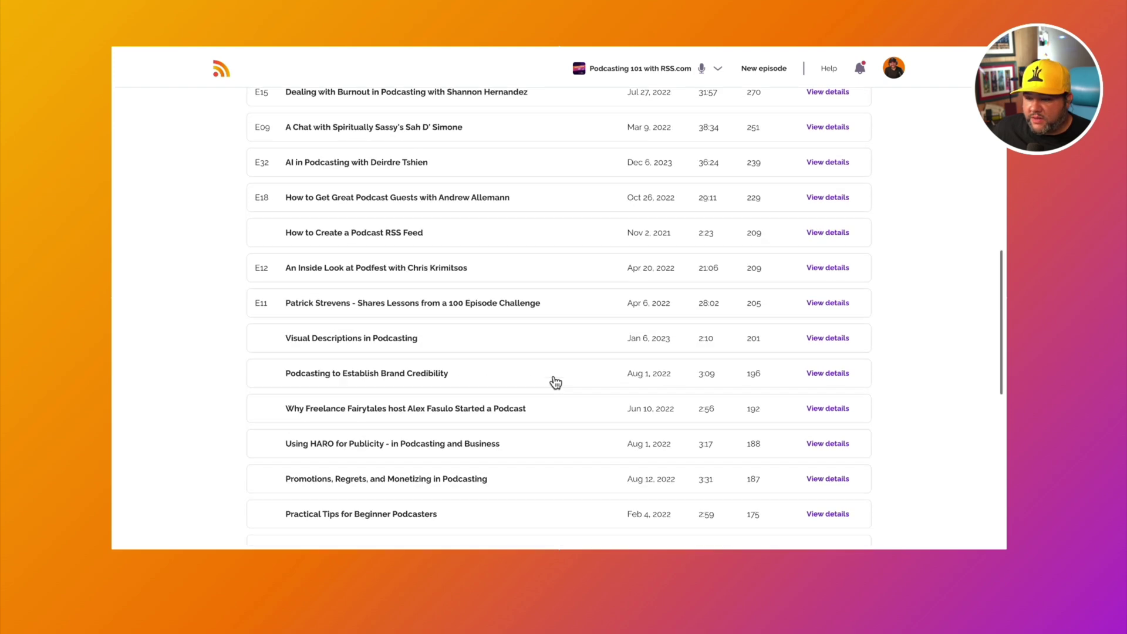
pyautogui.scroll(20, 554, 382)
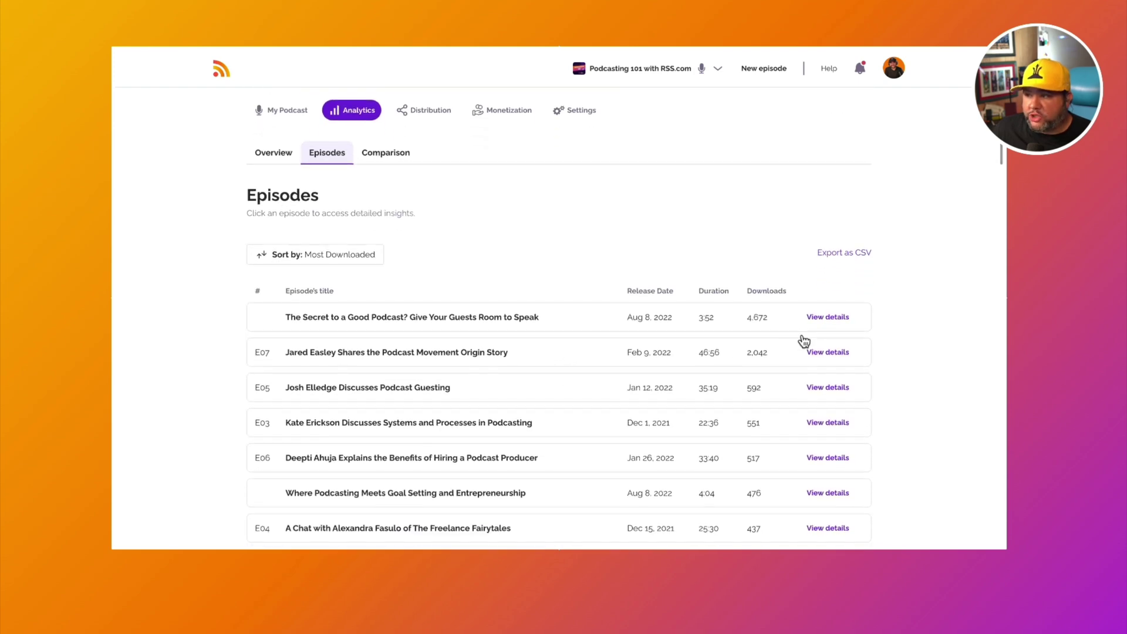
# Step: Open analytics for 'The Secret to a Good Podcast' episode, keeping the Last 180 days period
pyautogui.click(833, 320)
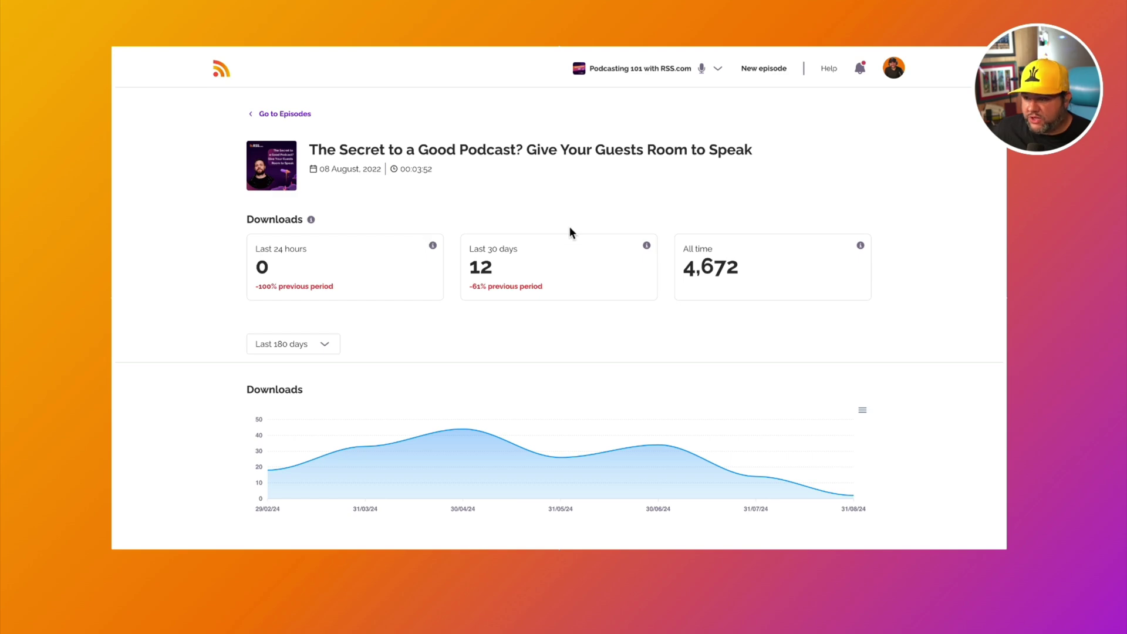
pyautogui.scroll(-3, 498, 359)
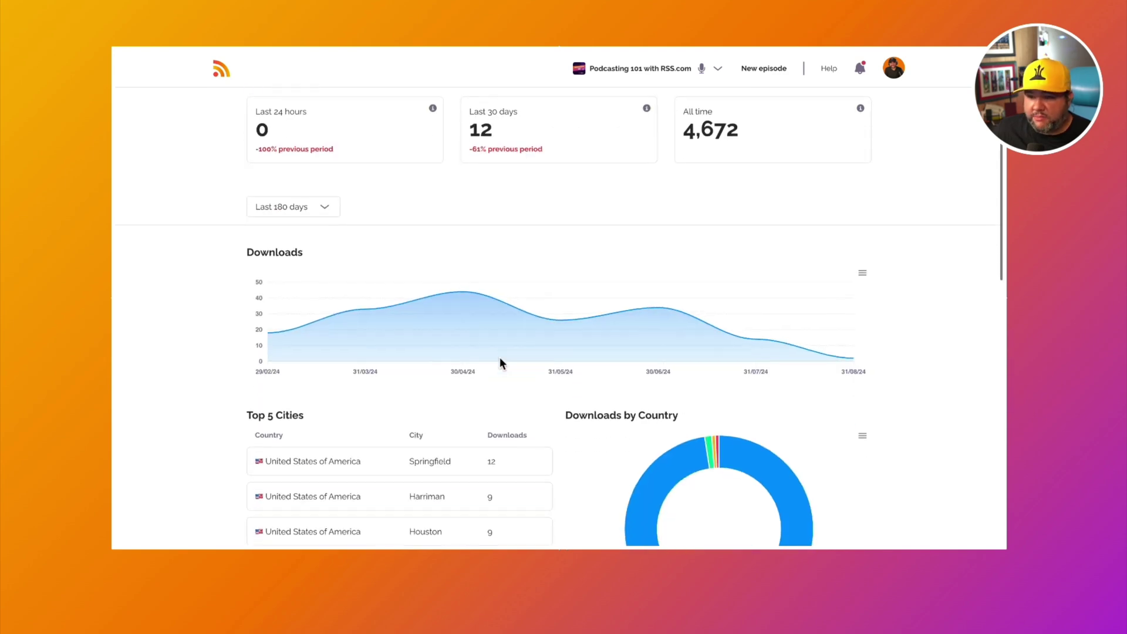
pyautogui.click(323, 209)
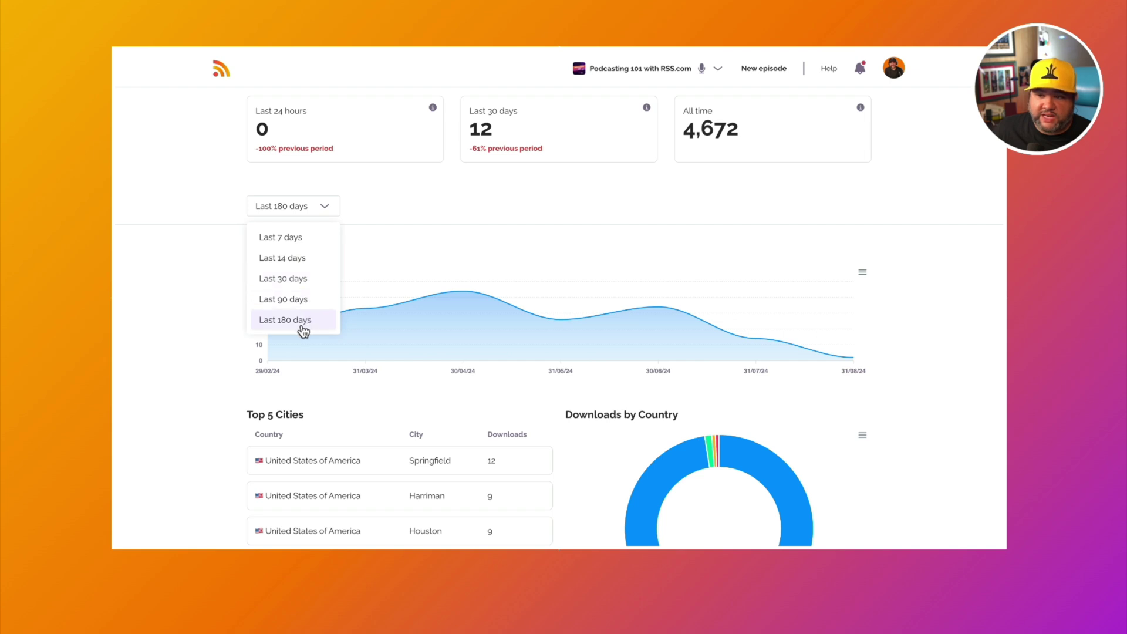
pyautogui.click(185, 353)
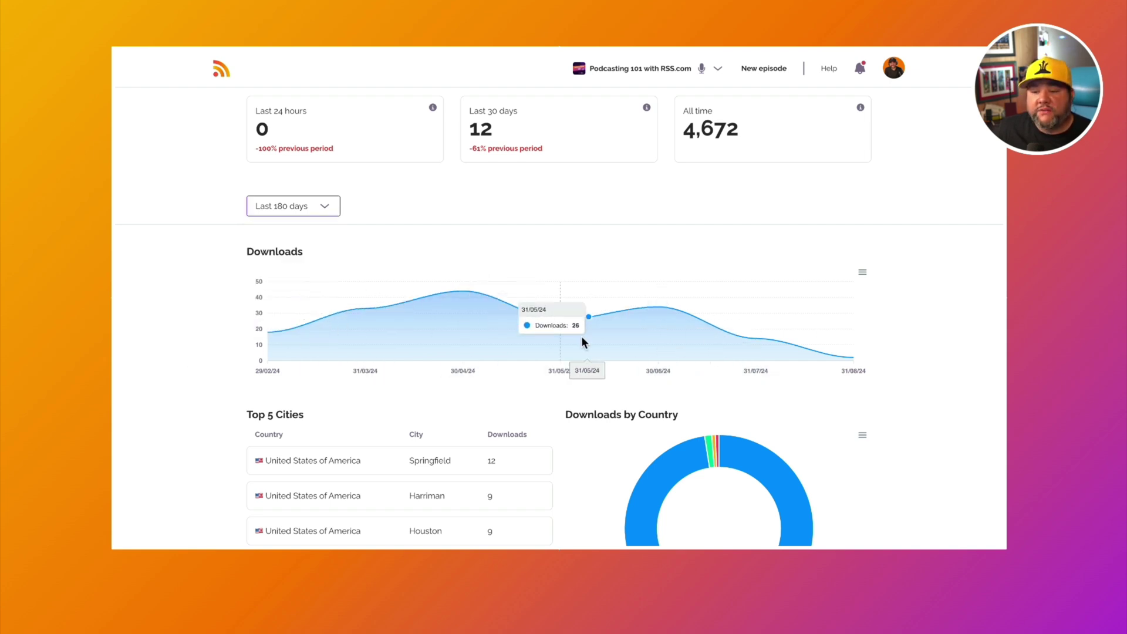
# Step: Zoom the episode's download map in one level and centre it on the United States
pyautogui.scroll(-3, 203, 361)
pyautogui.scroll(-1, 203, 361)
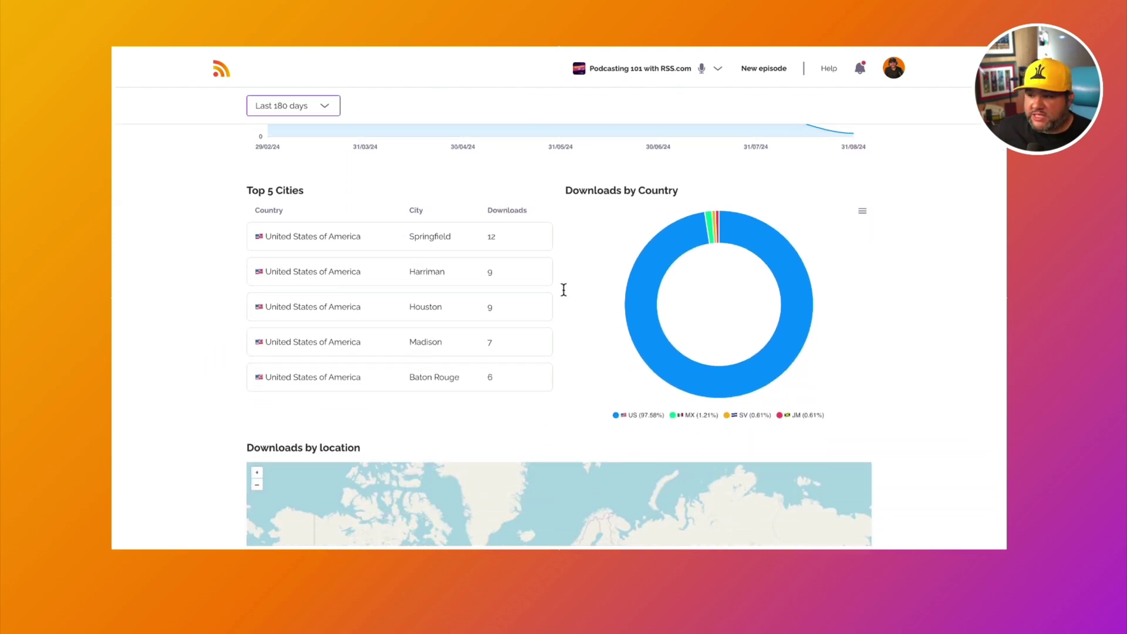
pyautogui.scroll(-5, 167, 403)
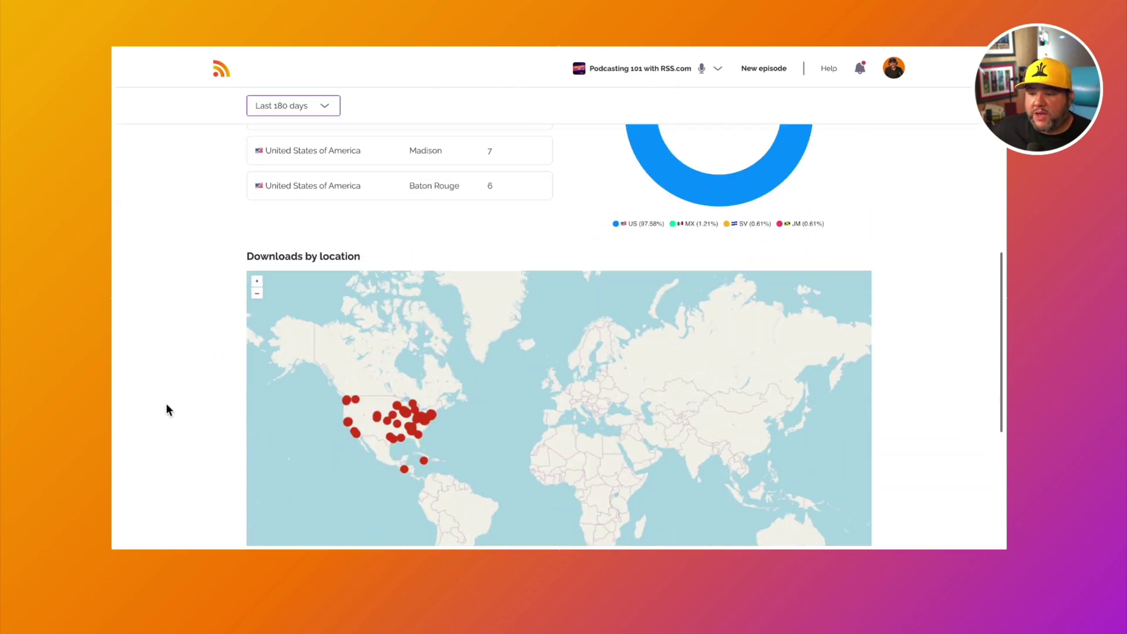
pyautogui.scroll(1, 240, 338)
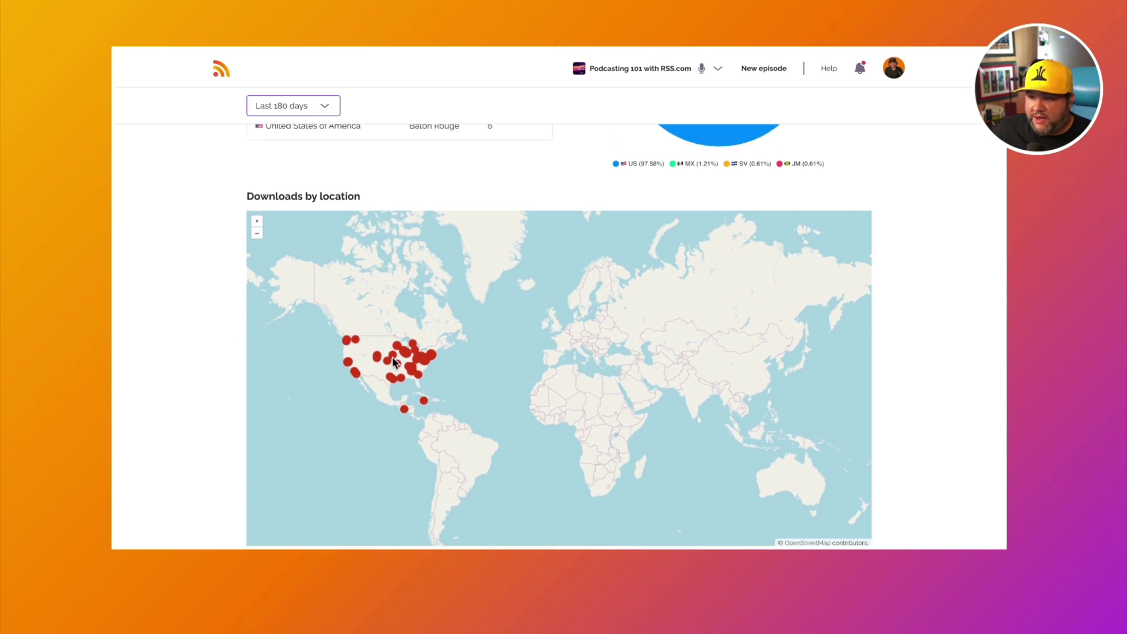
pyautogui.scroll(1, 290, 256)
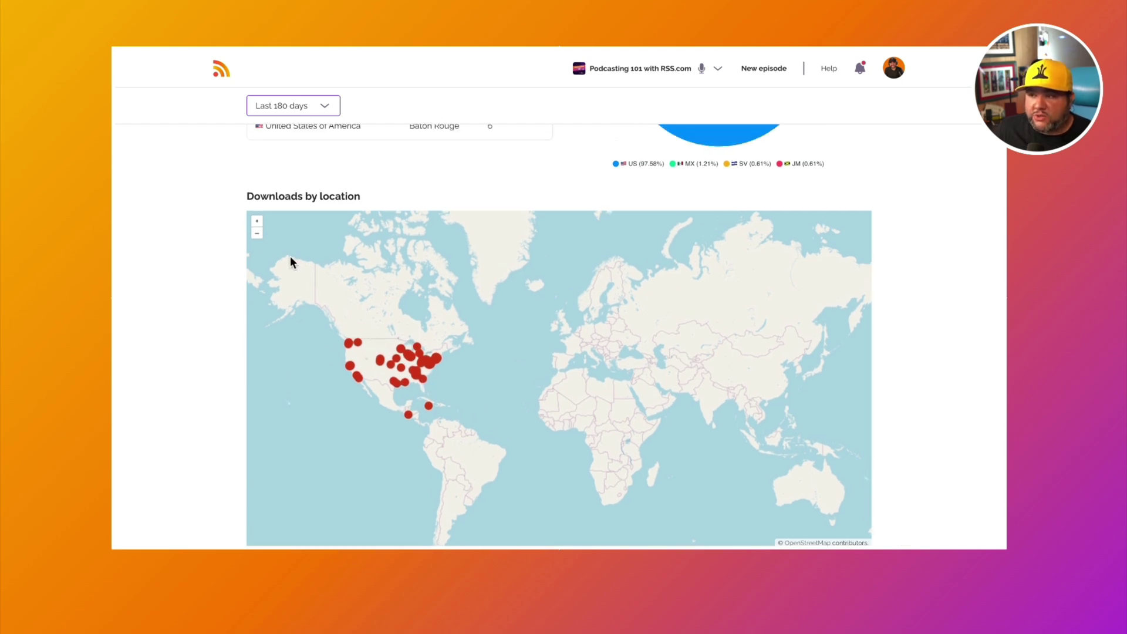
pyautogui.scroll(3, 487, 166)
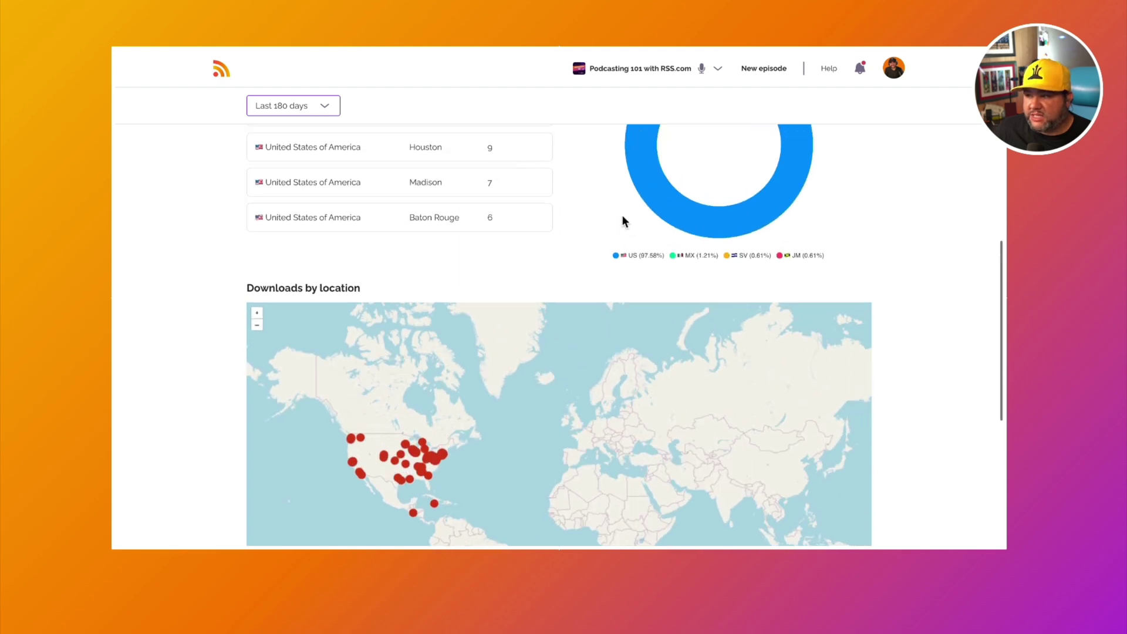
pyautogui.scroll(-3, 583, 262)
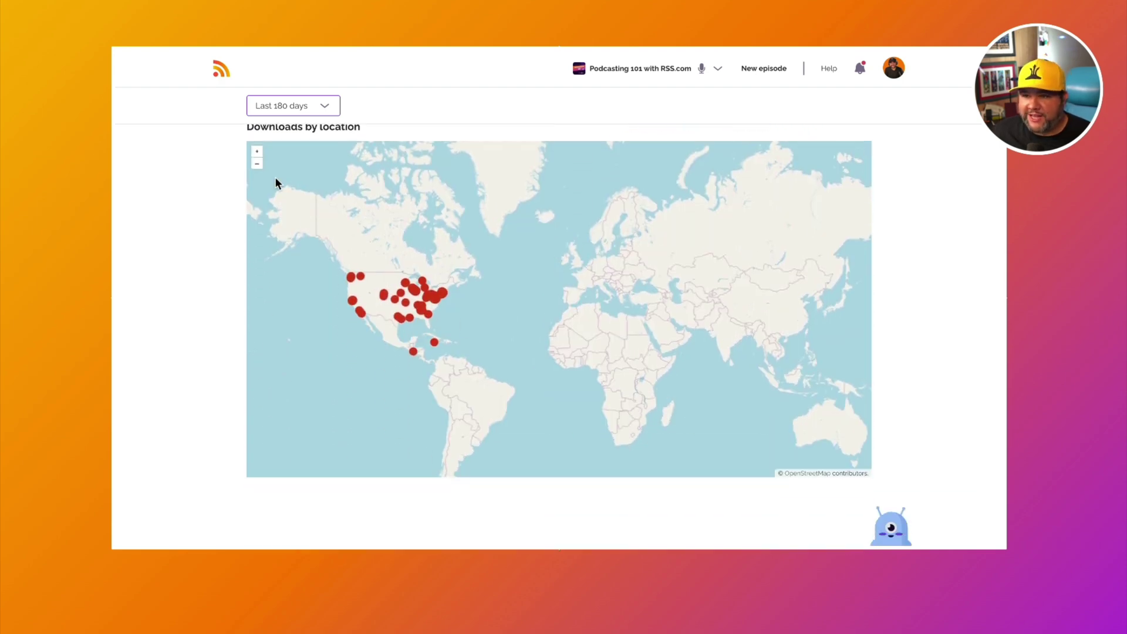
pyautogui.click(258, 151)
pyautogui.moveTo(314, 240); pyautogui.dragTo(533, 272)
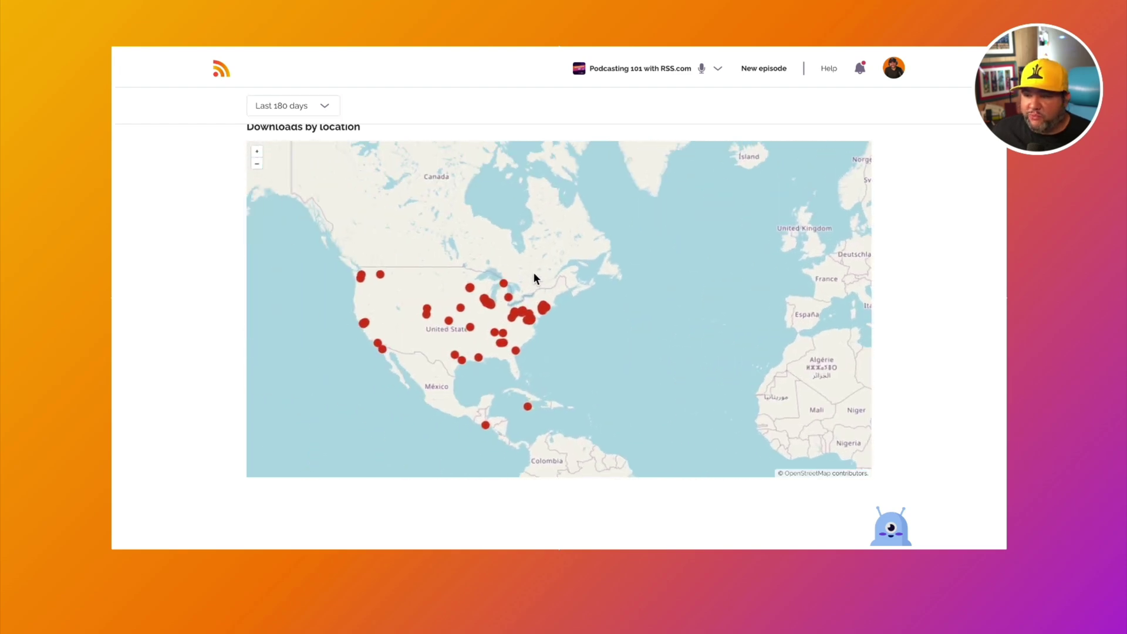
pyautogui.scroll(-5, 190, 359)
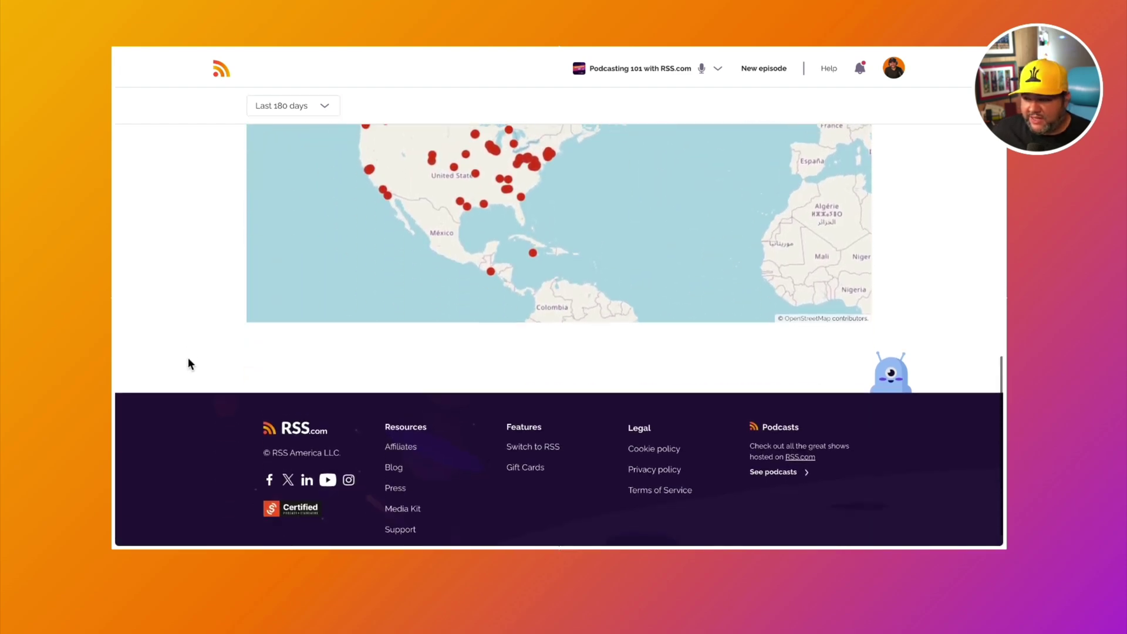
pyautogui.scroll(15, 188, 364)
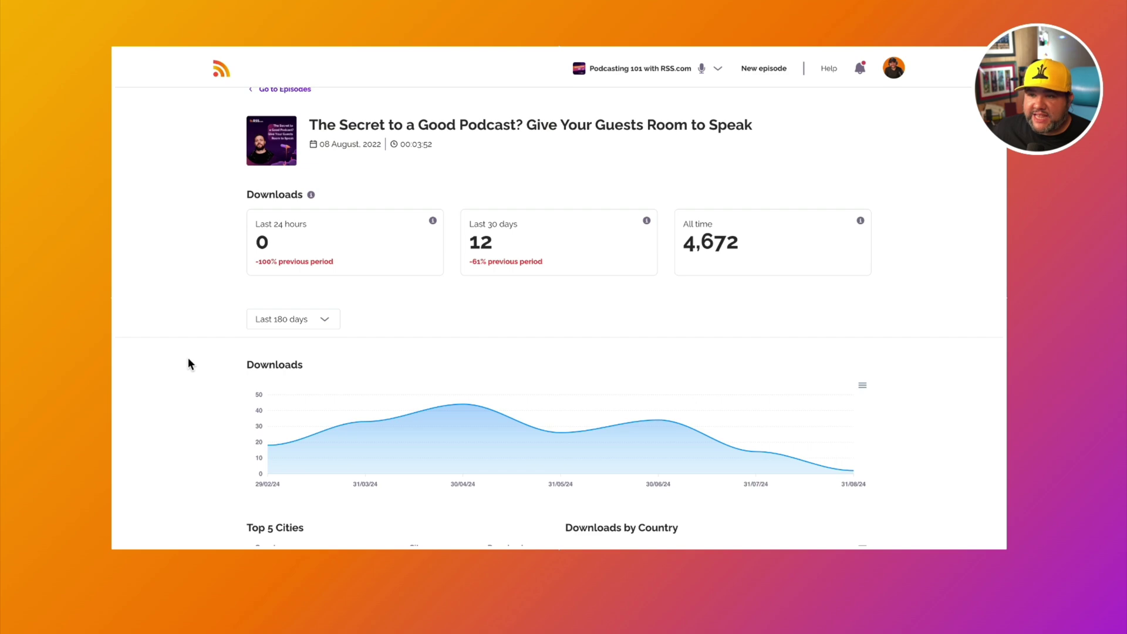
pyautogui.scroll(1, 187, 359)
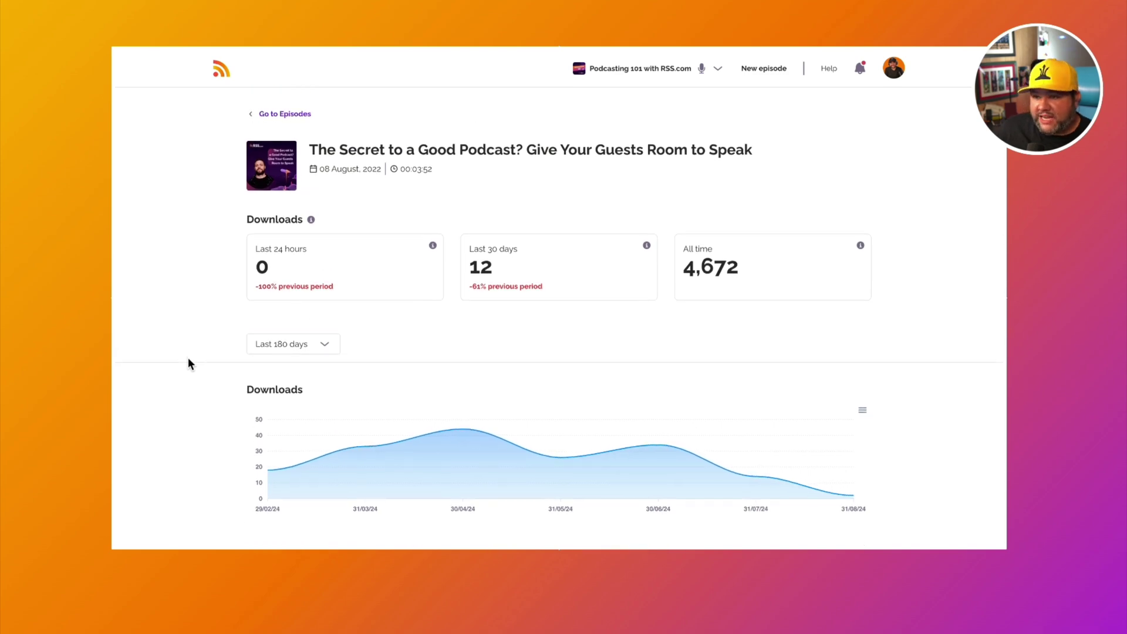
pyautogui.click(281, 115)
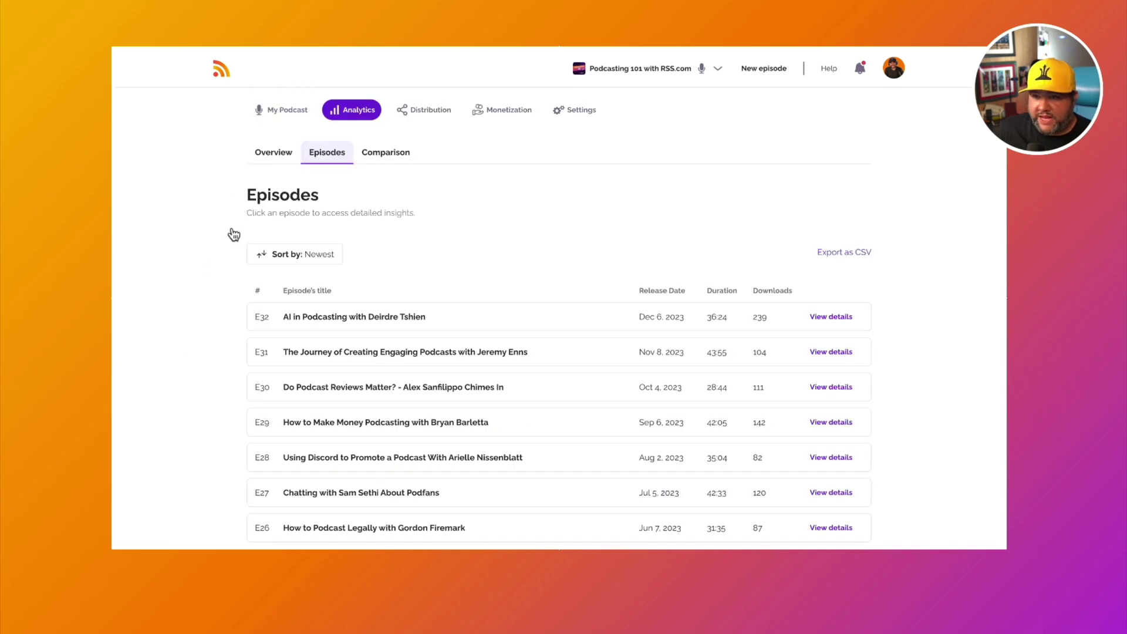
pyautogui.click(833, 317)
pyautogui.scroll(-3, 467, 339)
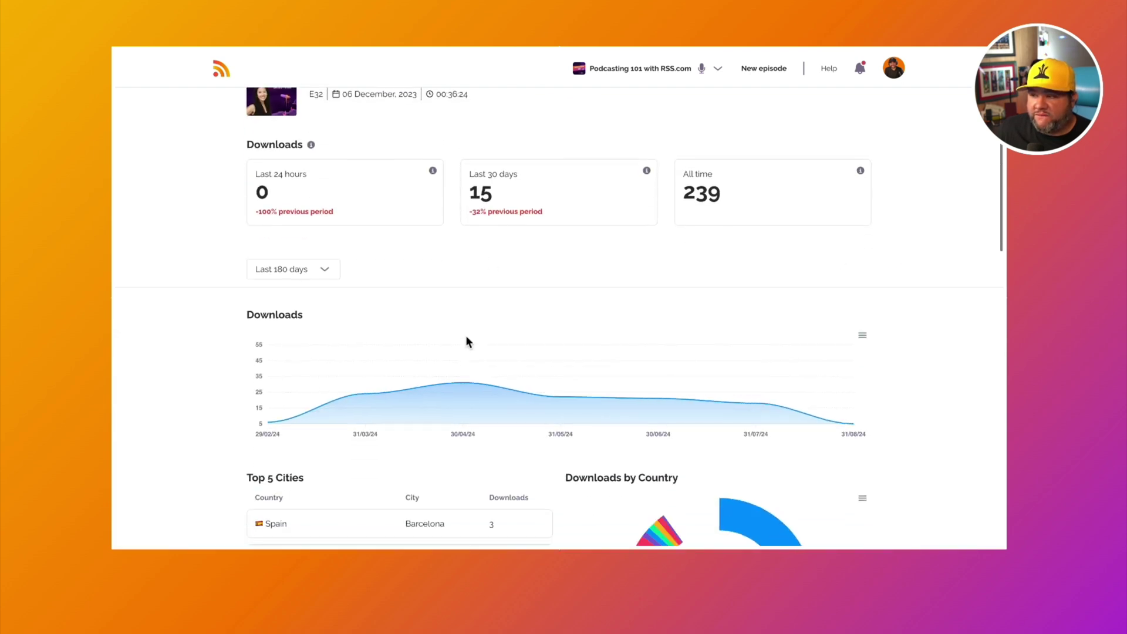
pyautogui.scroll(-4, 597, 308)
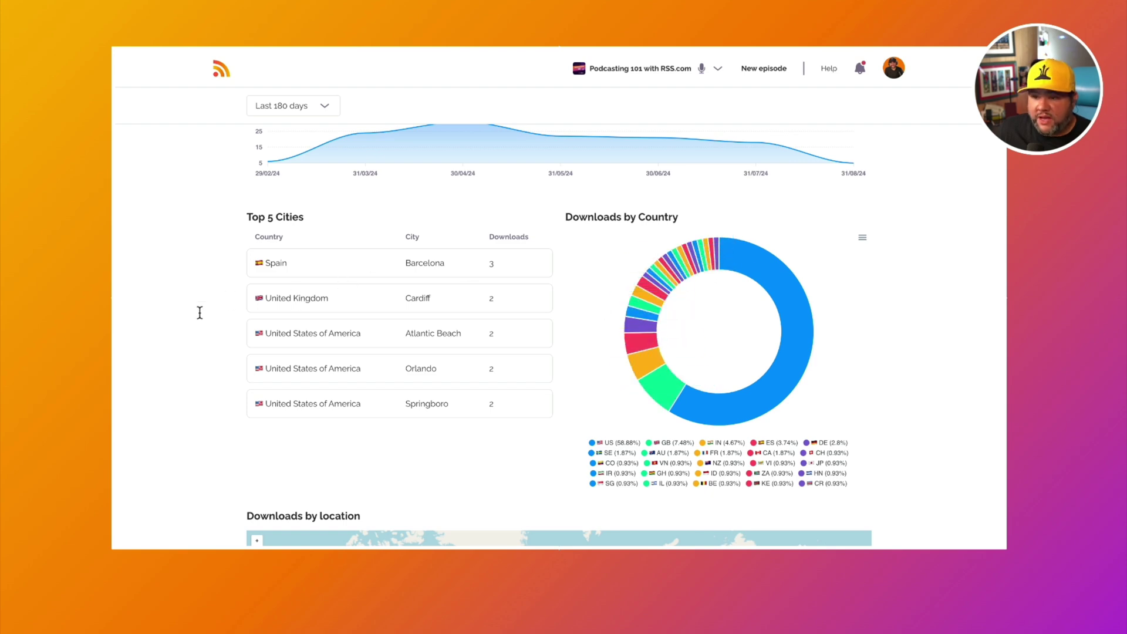
pyautogui.scroll(-5, 200, 317)
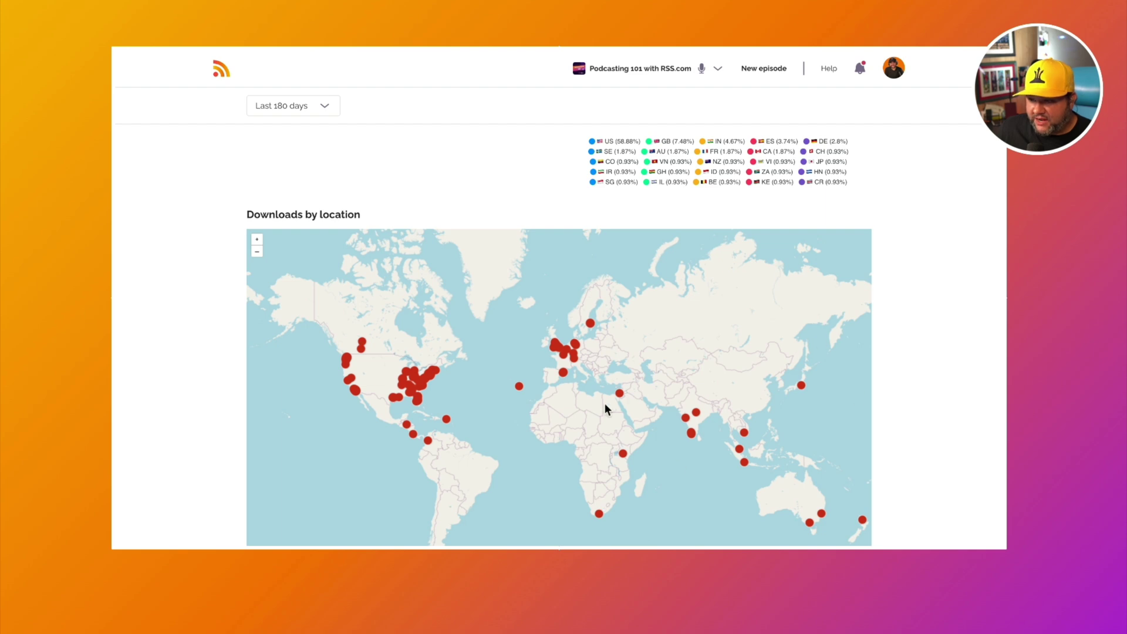
pyautogui.scroll(-5, 219, 361)
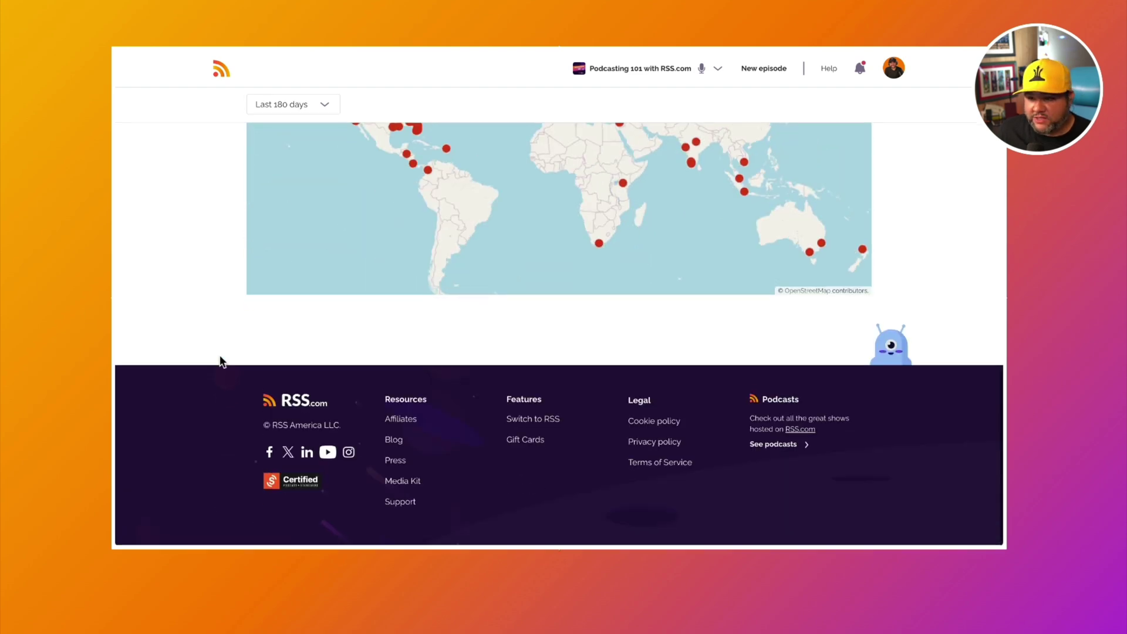
pyautogui.scroll(15, 219, 361)
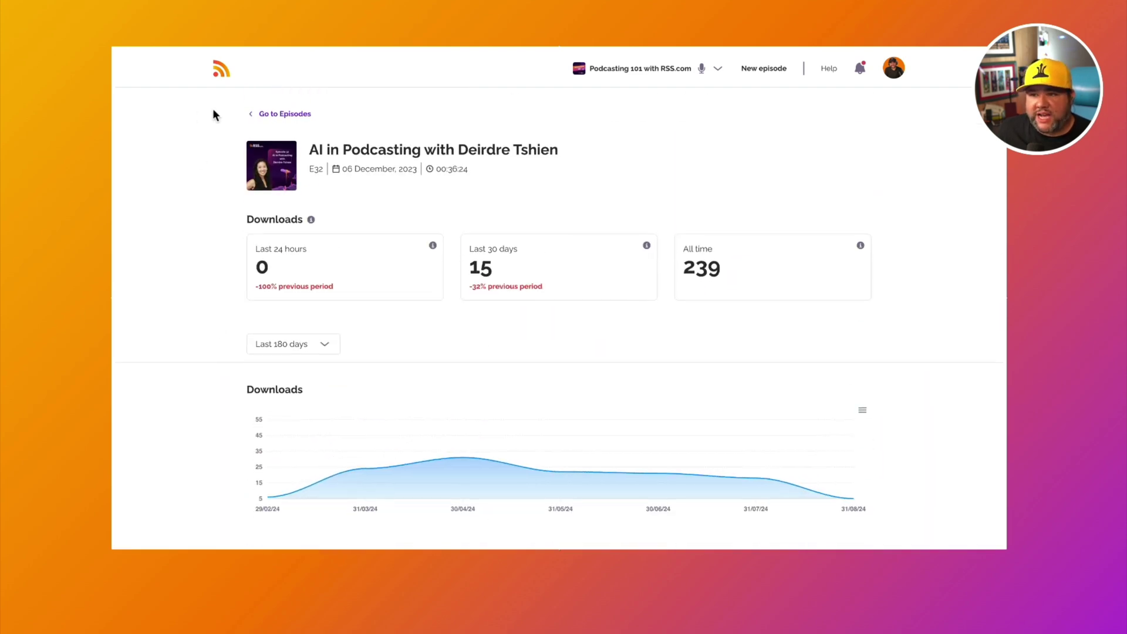
pyautogui.click(267, 115)
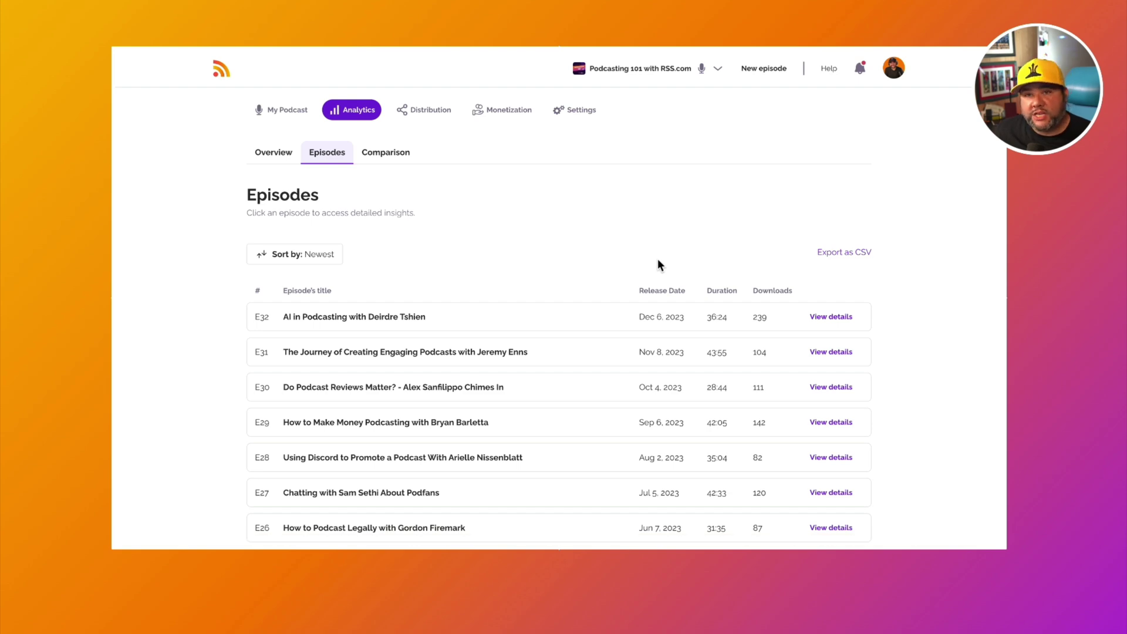
pyautogui.scroll(-8, 658, 264)
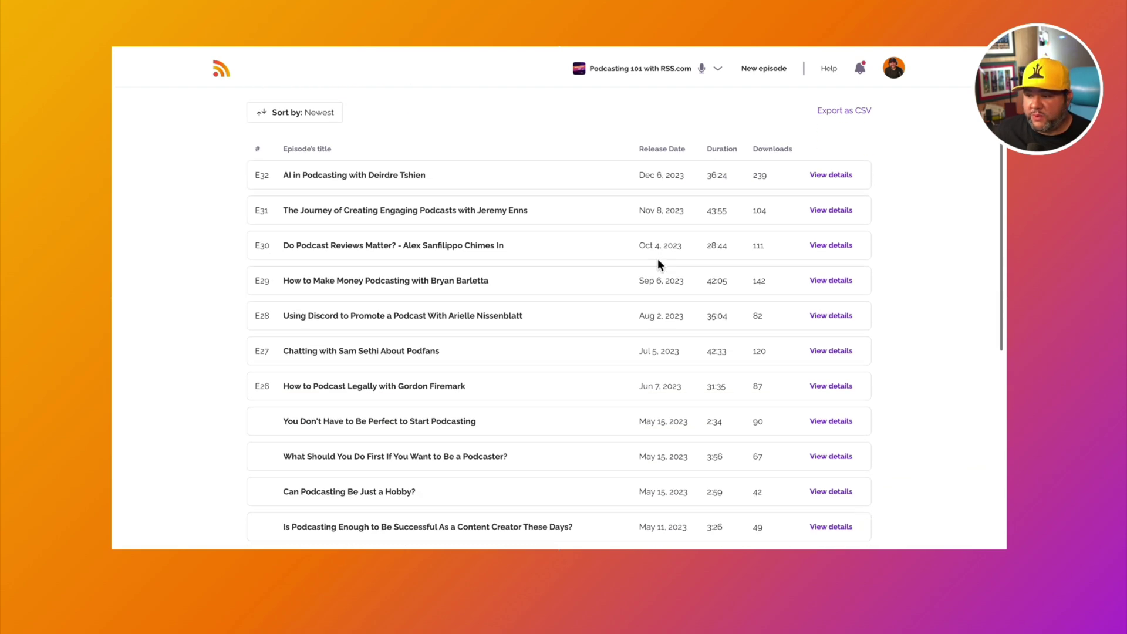
pyautogui.scroll(-12, 658, 265)
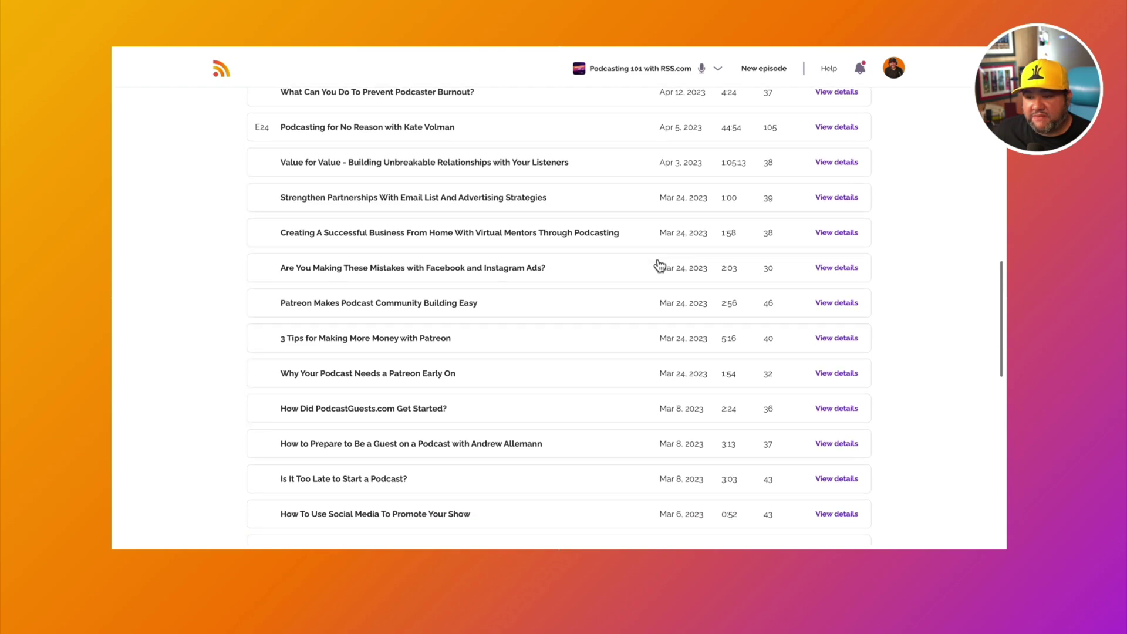
pyautogui.scroll(-20, 658, 266)
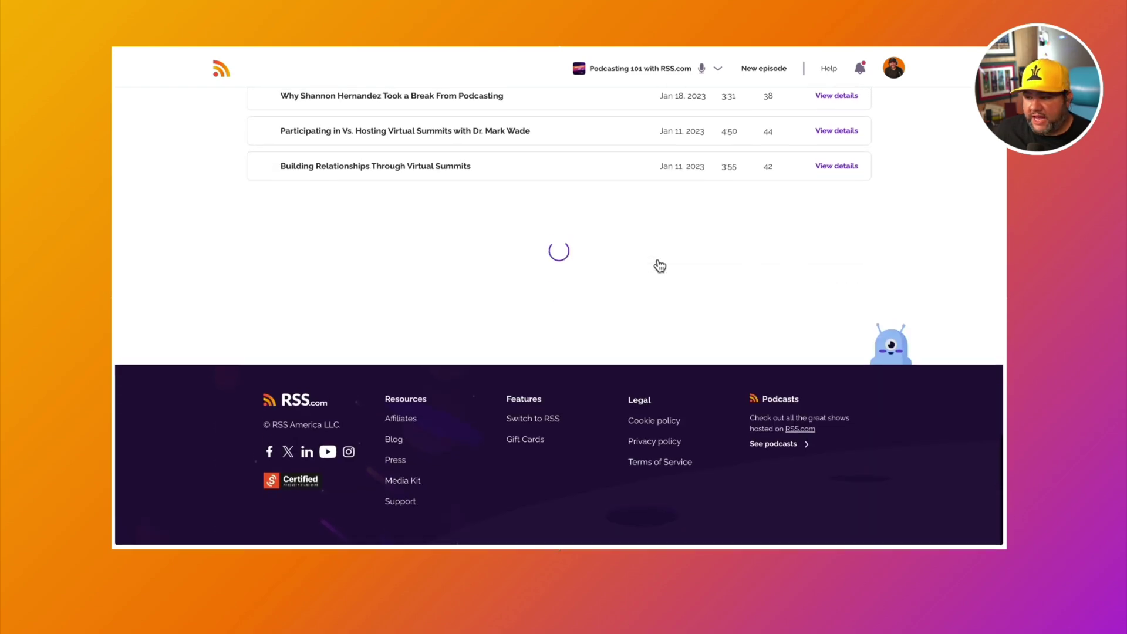
pyautogui.scroll(-4, 597, 359)
pyautogui.scroll(20, 594, 360)
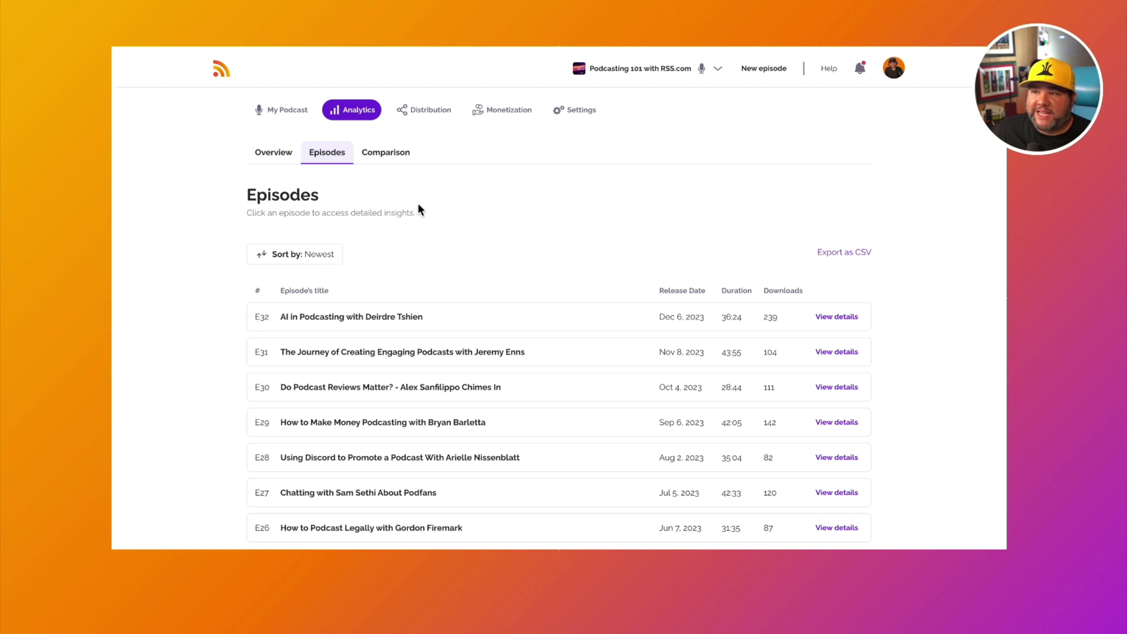
# Step: Open the Comparison page and pick AI in Podcasting as the first episode
pyautogui.click(387, 165)
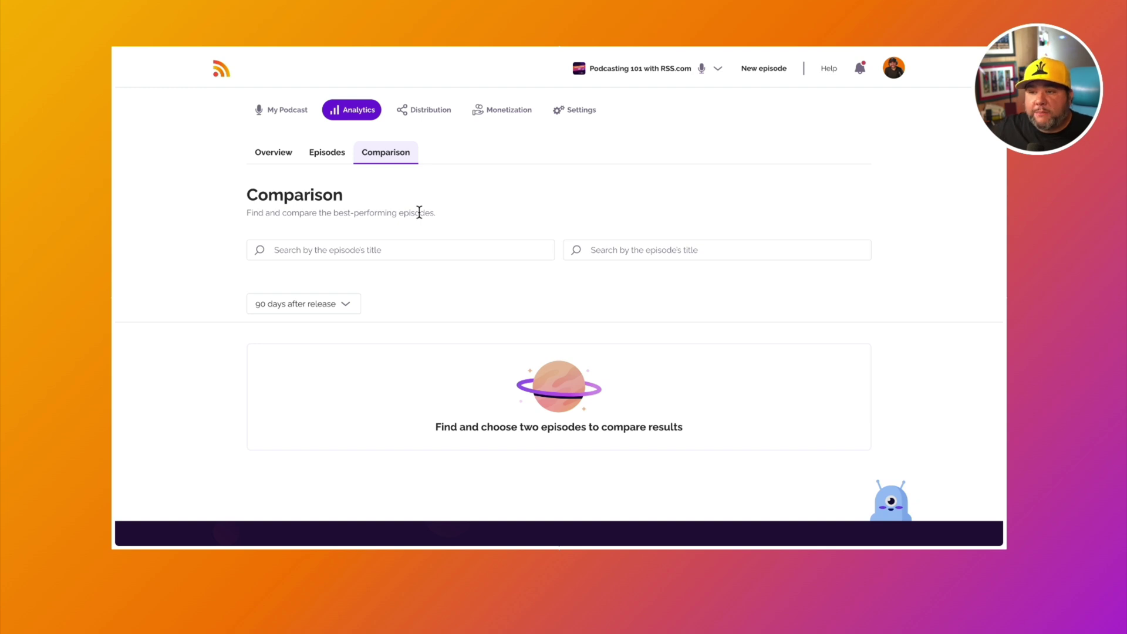
pyautogui.click(395, 254)
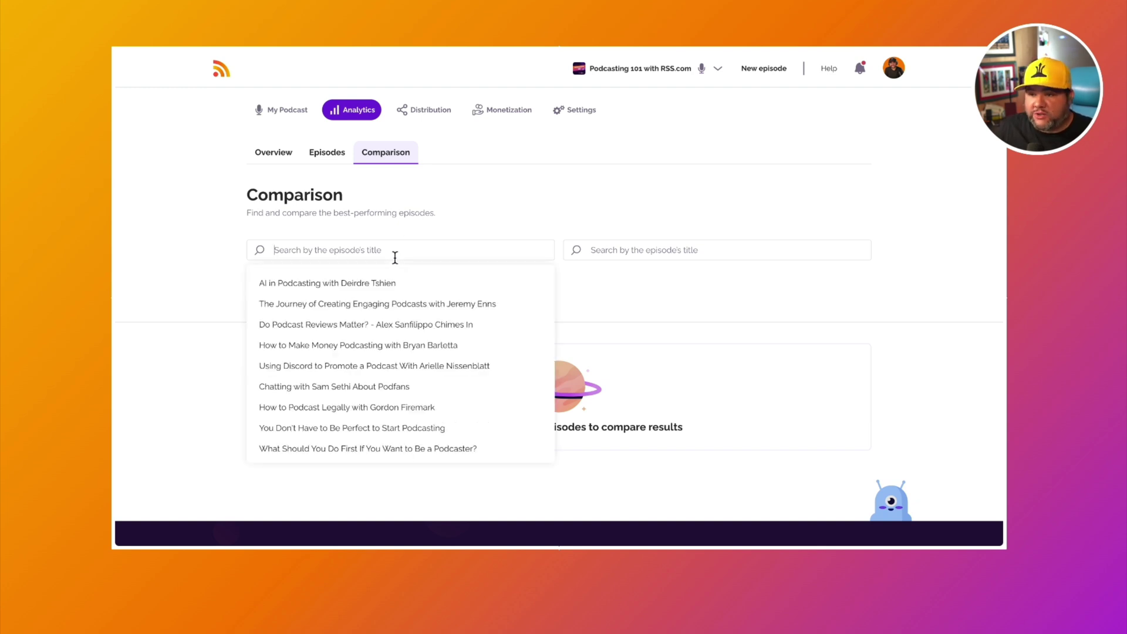
pyautogui.click(386, 281)
# Step: Search 'Room' and add The Secret to a Good Podcast as the second episode
pyautogui.click(660, 251)
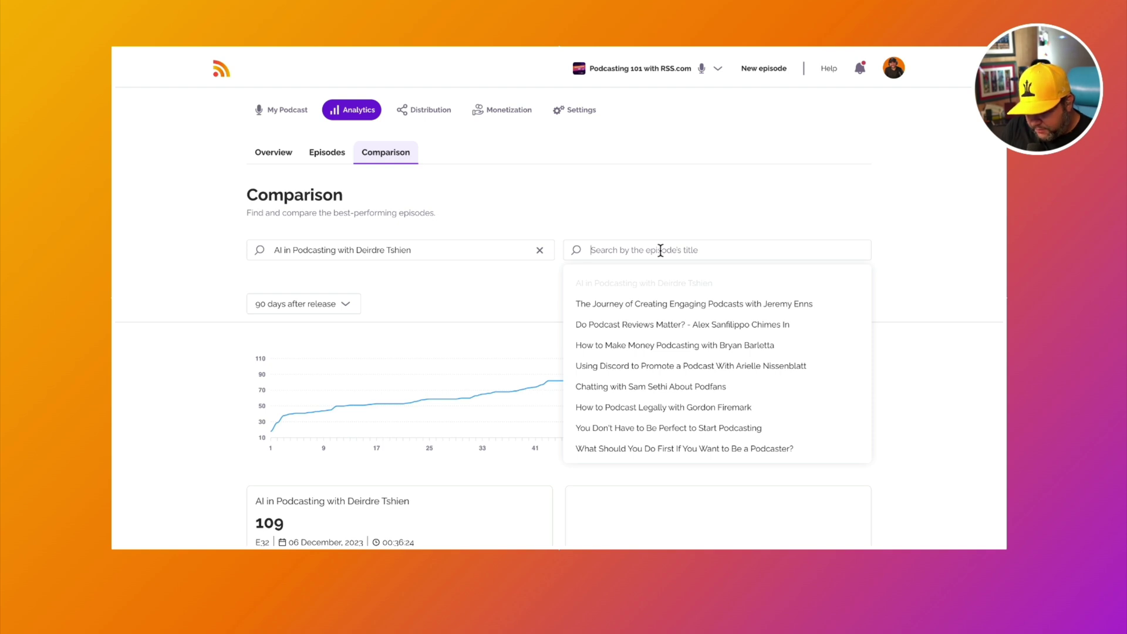
pyautogui.write('Riin')
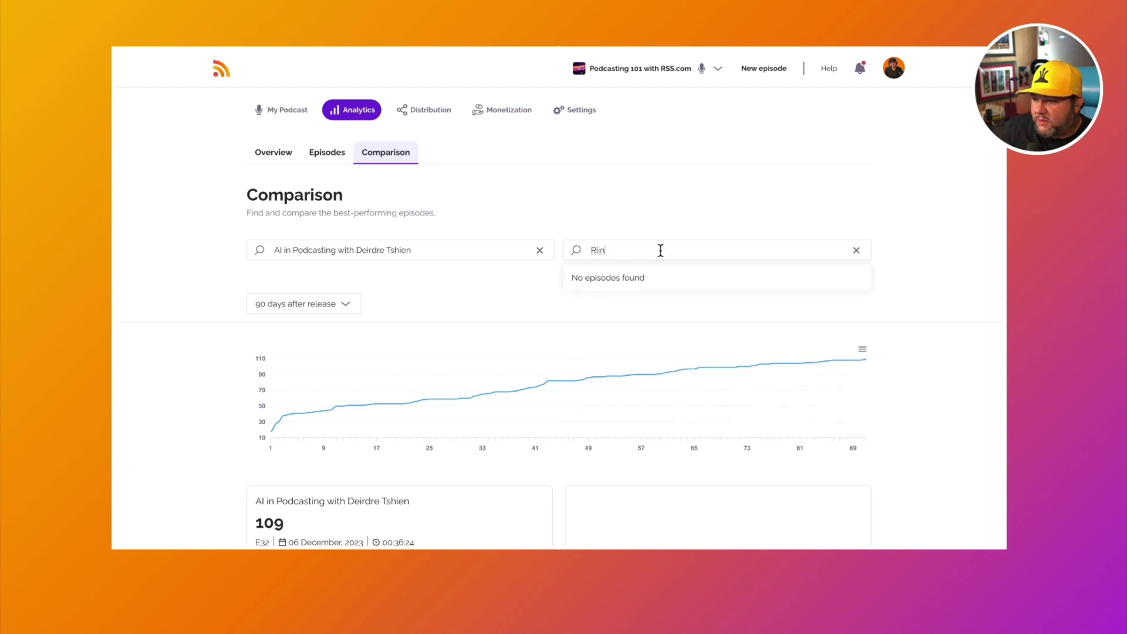
pyautogui.press('BackSpace')
pyautogui.press('BackSpace')
pyautogui.press('BackSpace')
pyautogui.write('oom')
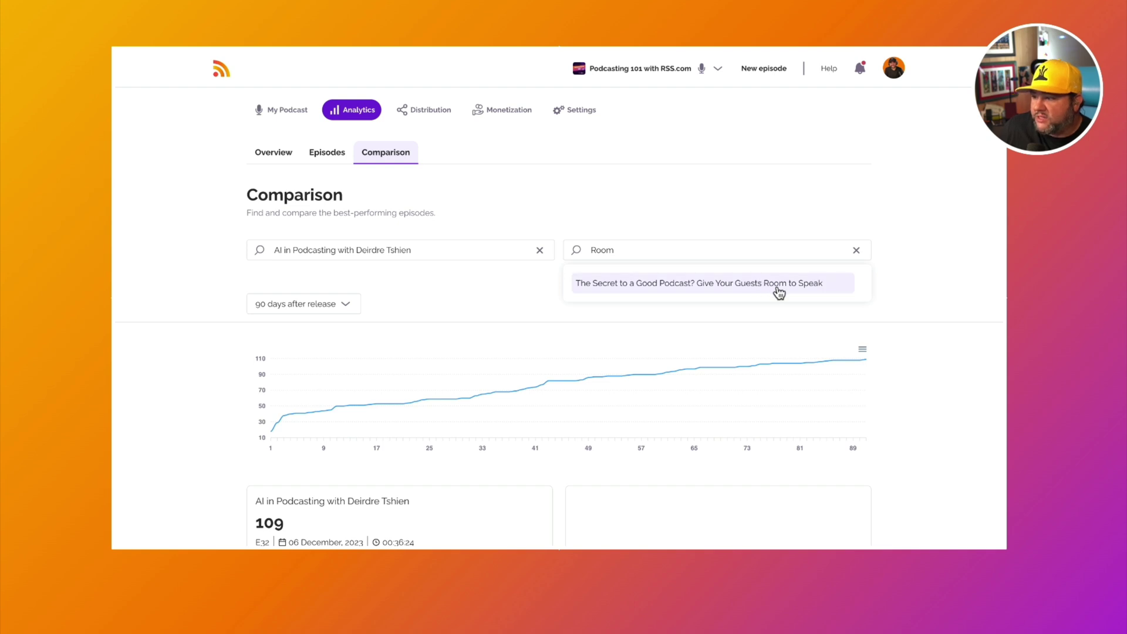
pyautogui.click(779, 291)
pyautogui.scroll(-1, 646, 291)
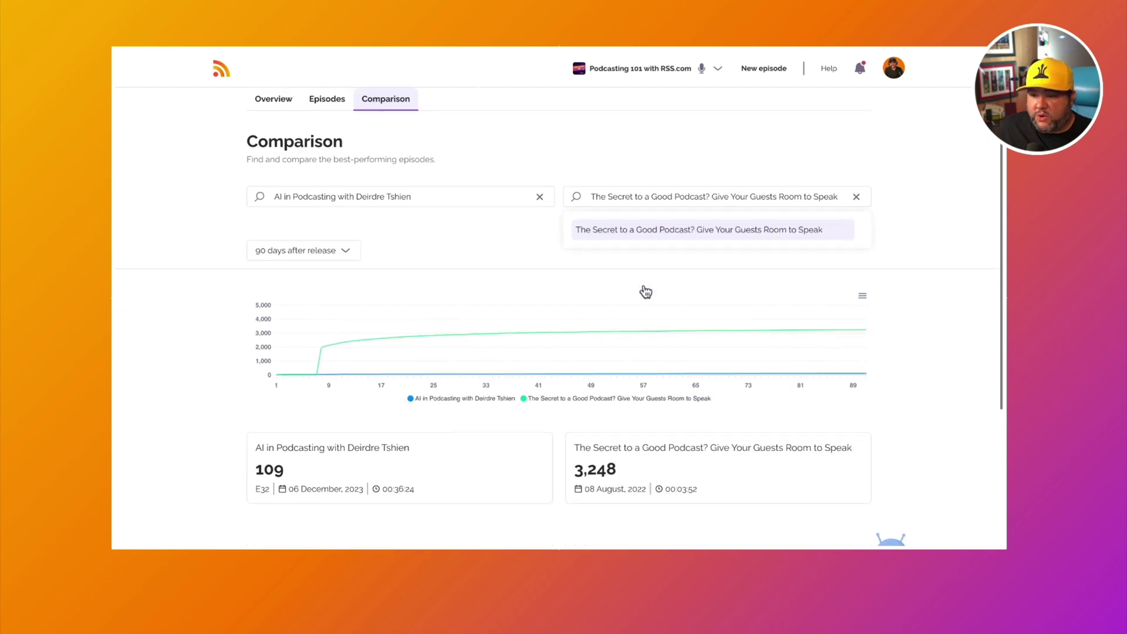
pyautogui.moveTo(308, 376)
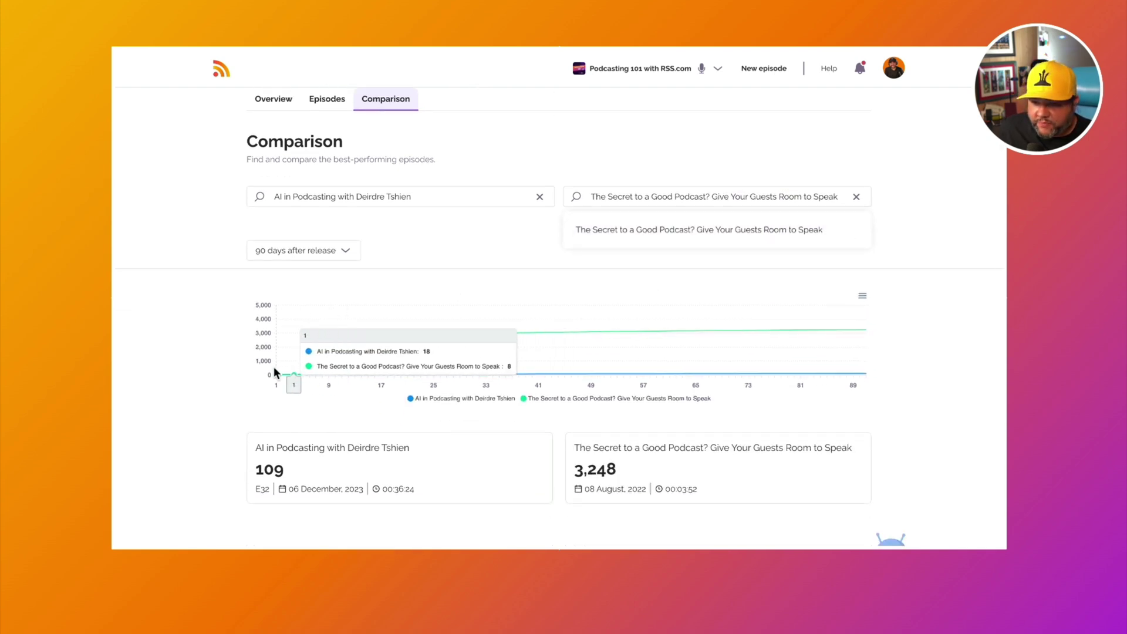
pyautogui.click(326, 252)
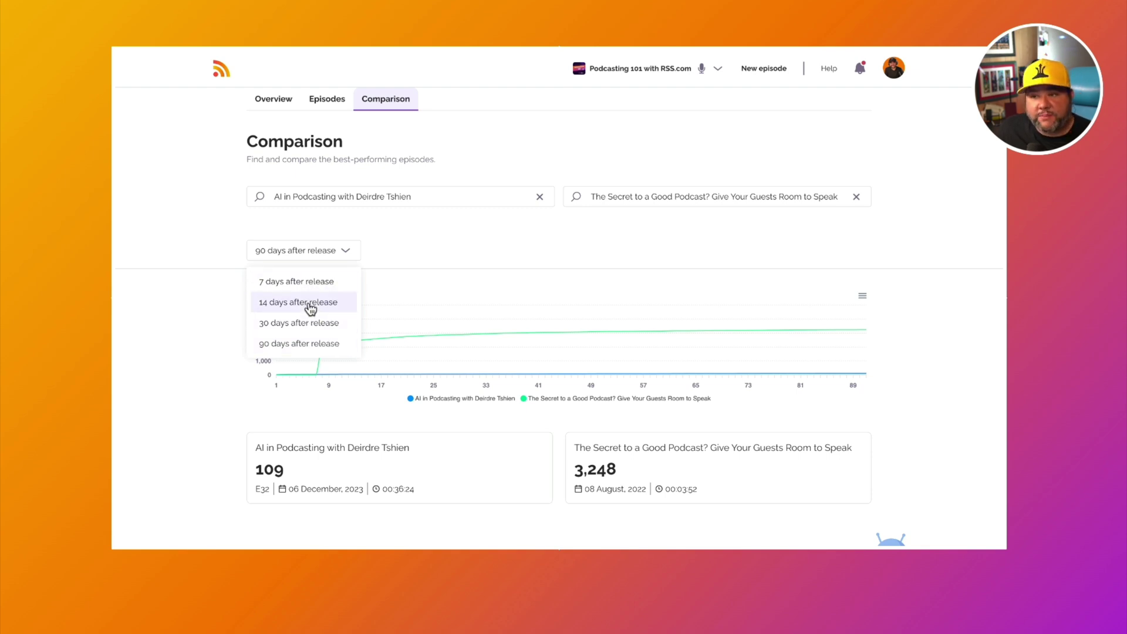
# Step: Switch the comparison to 7 days after release, back to 90 days, then clear the second episode
pyautogui.click(308, 283)
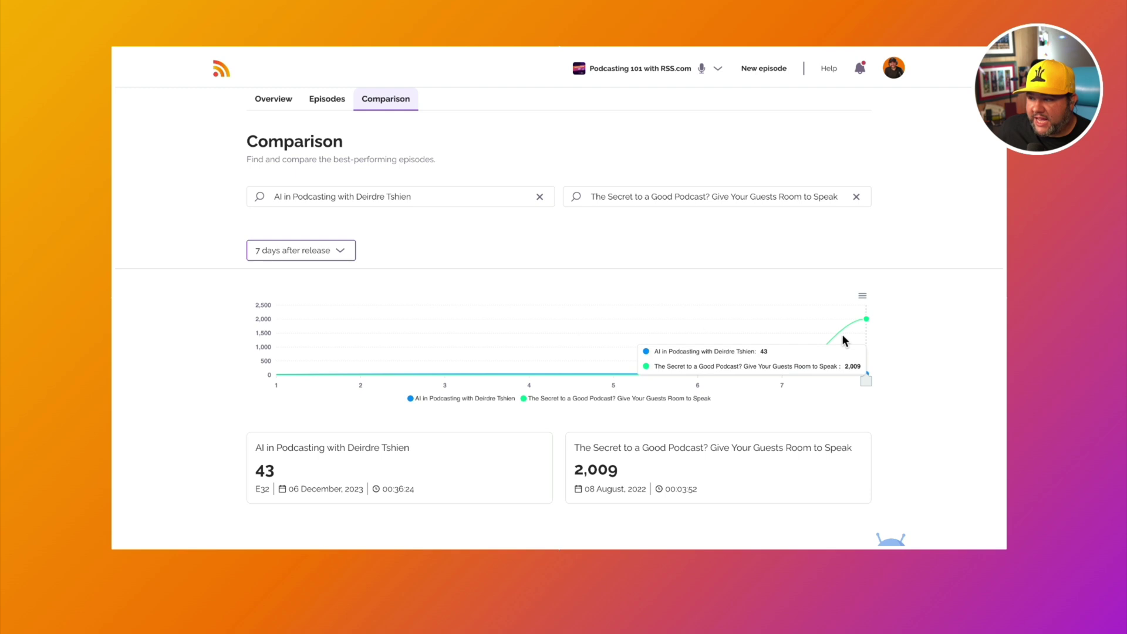
pyautogui.click(299, 254)
pyautogui.click(301, 345)
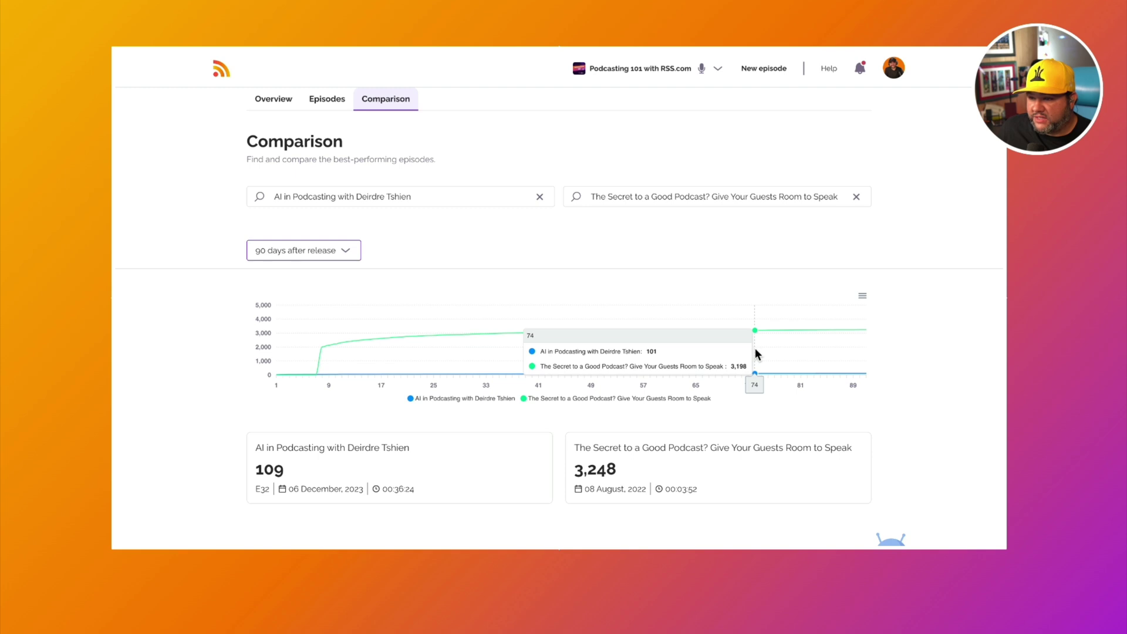
pyautogui.scroll(-3, 175, 392)
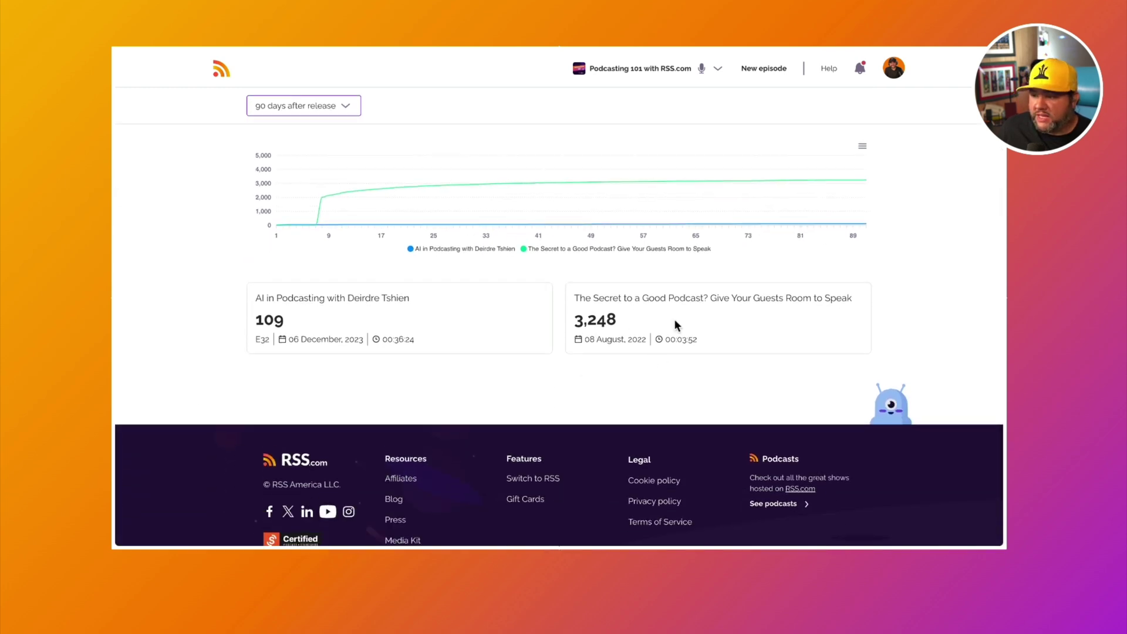
pyautogui.scroll(1, 490, 297)
pyautogui.scroll(3, 489, 297)
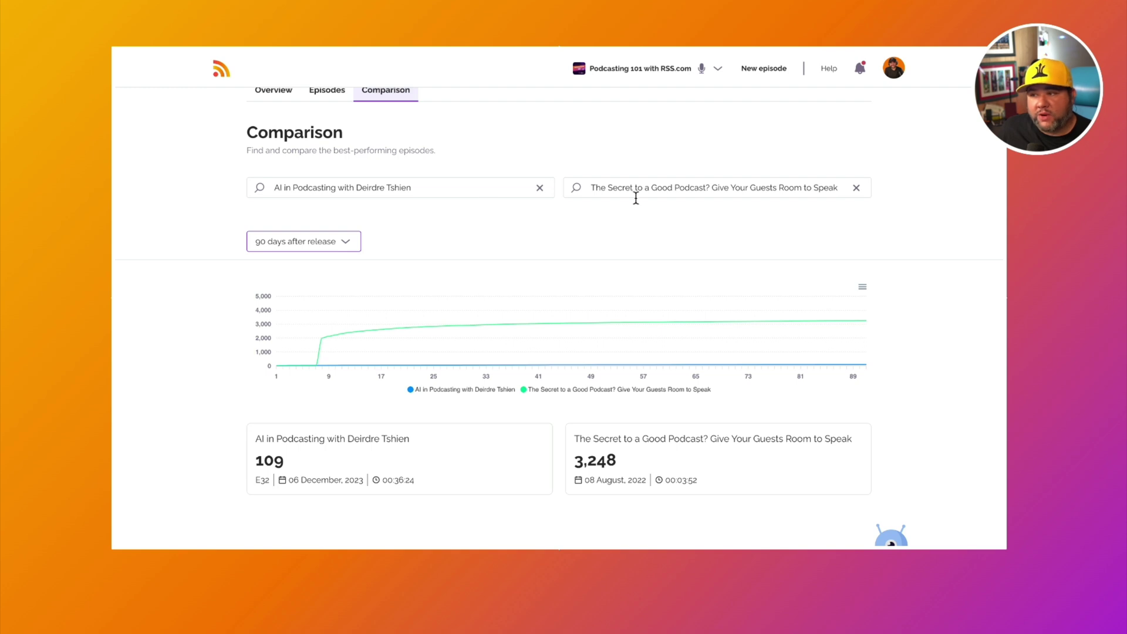
pyautogui.click(636, 190)
# Step: Compare against 'The Journey of Creating Engaging Podcasts with Jeremy Enns' as the second episode
pyautogui.click(856, 188)
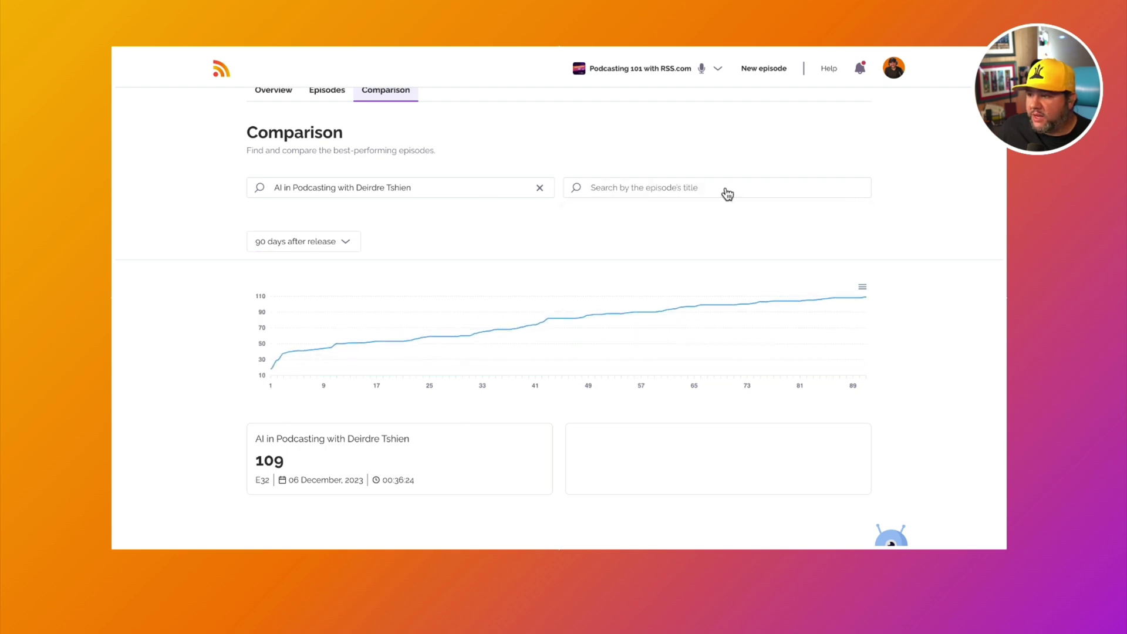
pyautogui.click(723, 188)
pyautogui.click(659, 242)
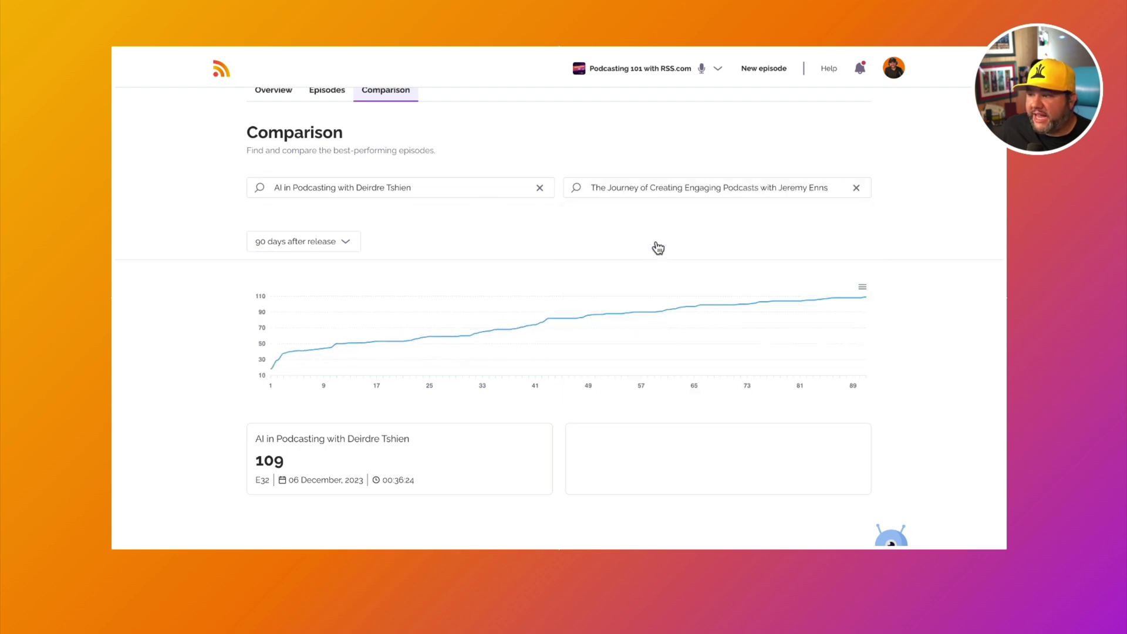
pyautogui.moveTo(411, 324)
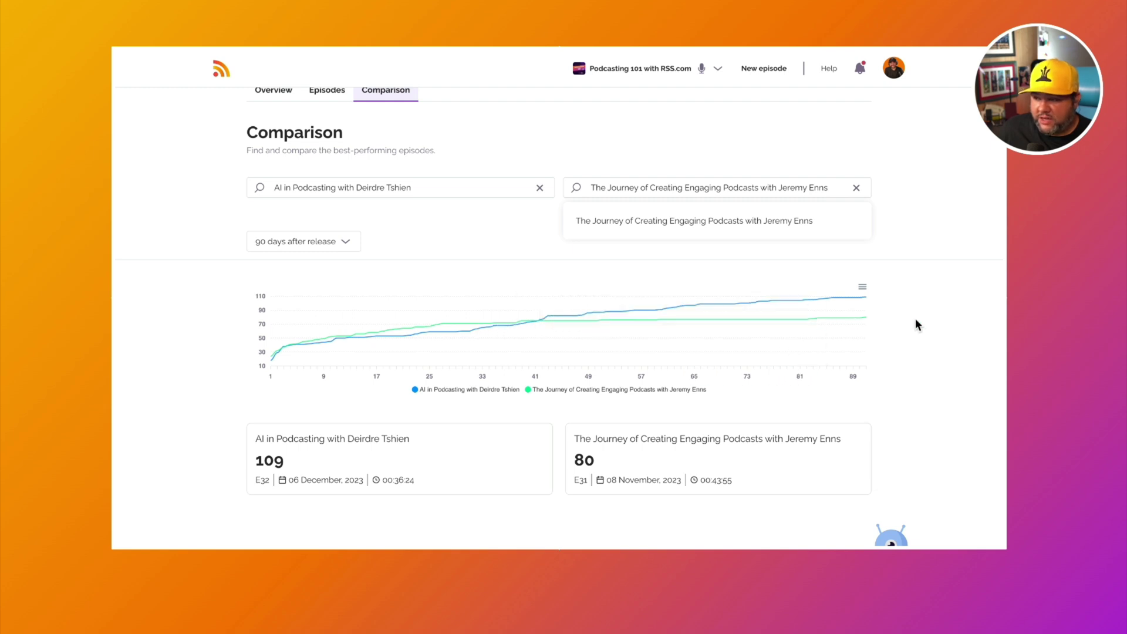
pyautogui.scroll(-1, 892, 341)
pyautogui.scroll(2, 892, 342)
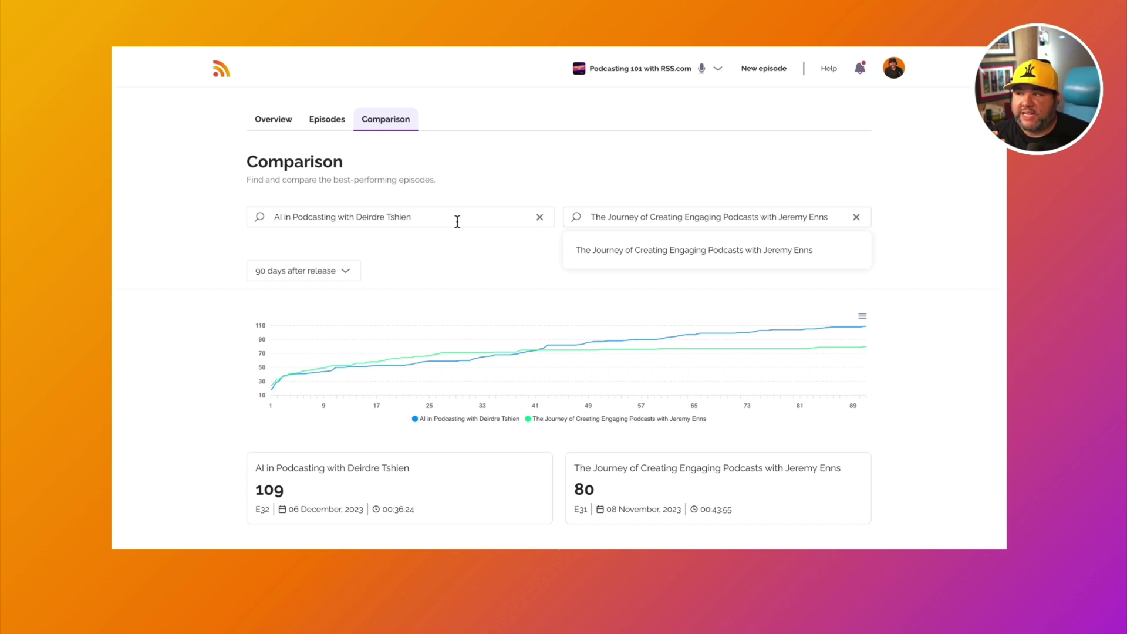
# Step: Sort the Episodes list by Most Downloaded, then return to the empty Comparison page
pyautogui.click(332, 123)
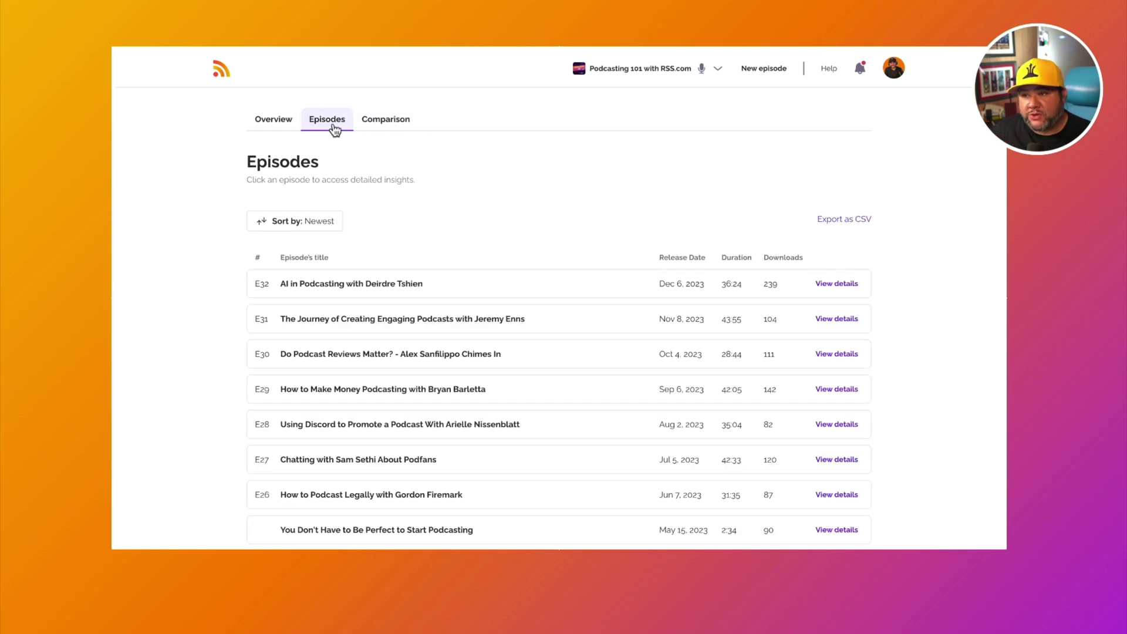
pyautogui.scroll(-1, 373, 212)
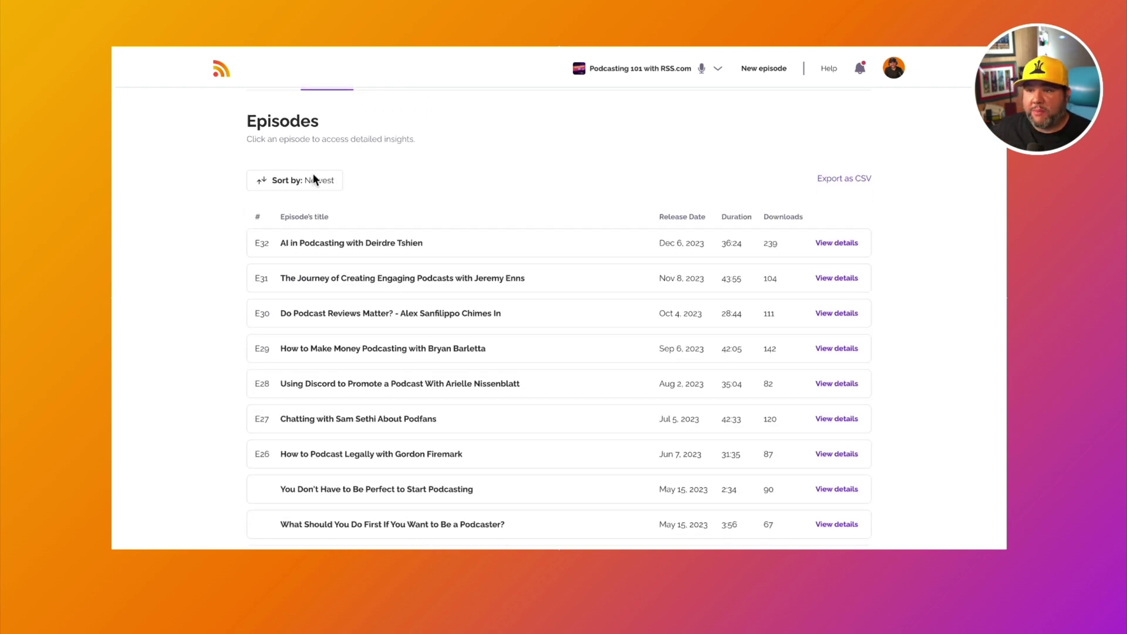
pyautogui.click(311, 179)
pyautogui.click(299, 233)
pyautogui.scroll(2, 535, 252)
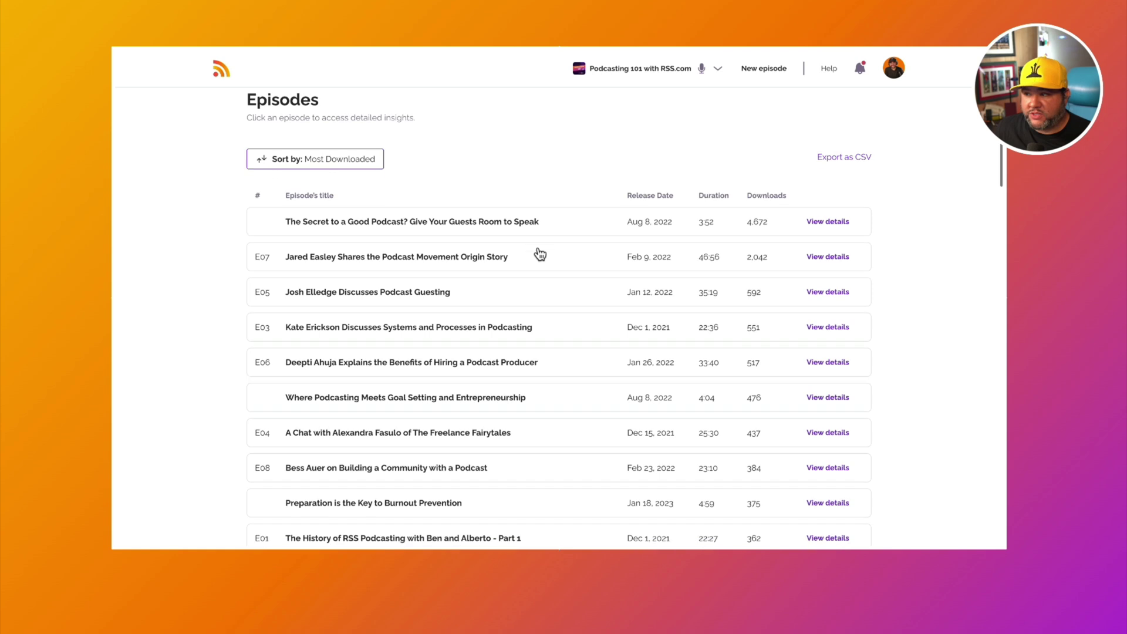
pyautogui.click(403, 122)
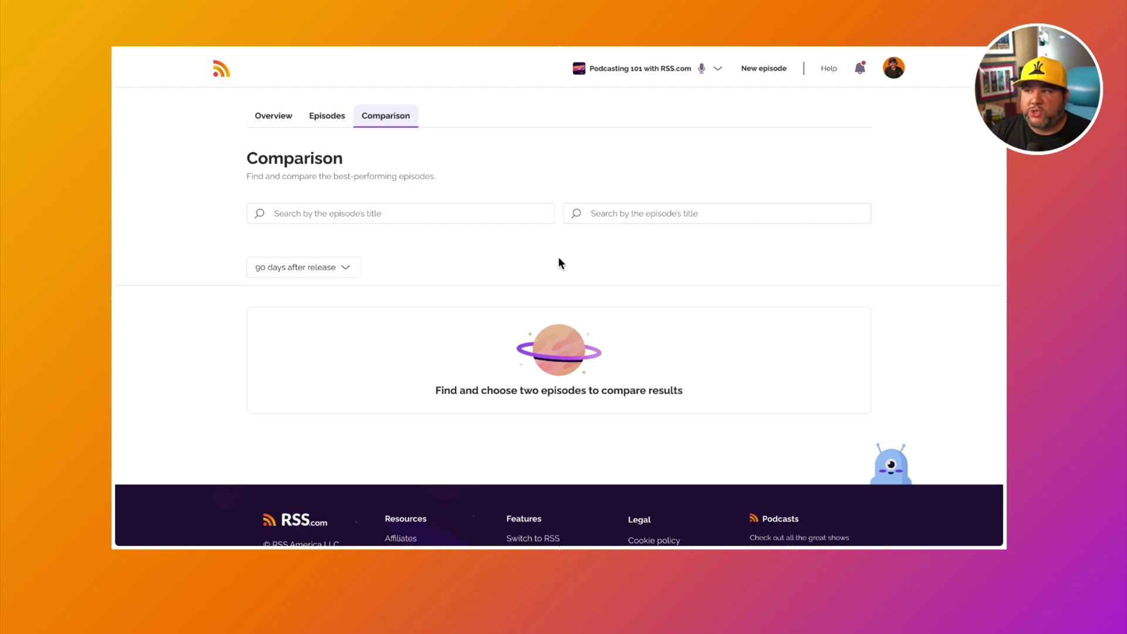
# Step: Return to the Overview and review its charts, city table, map, heatmap and Data Quality section
pyautogui.click(285, 115)
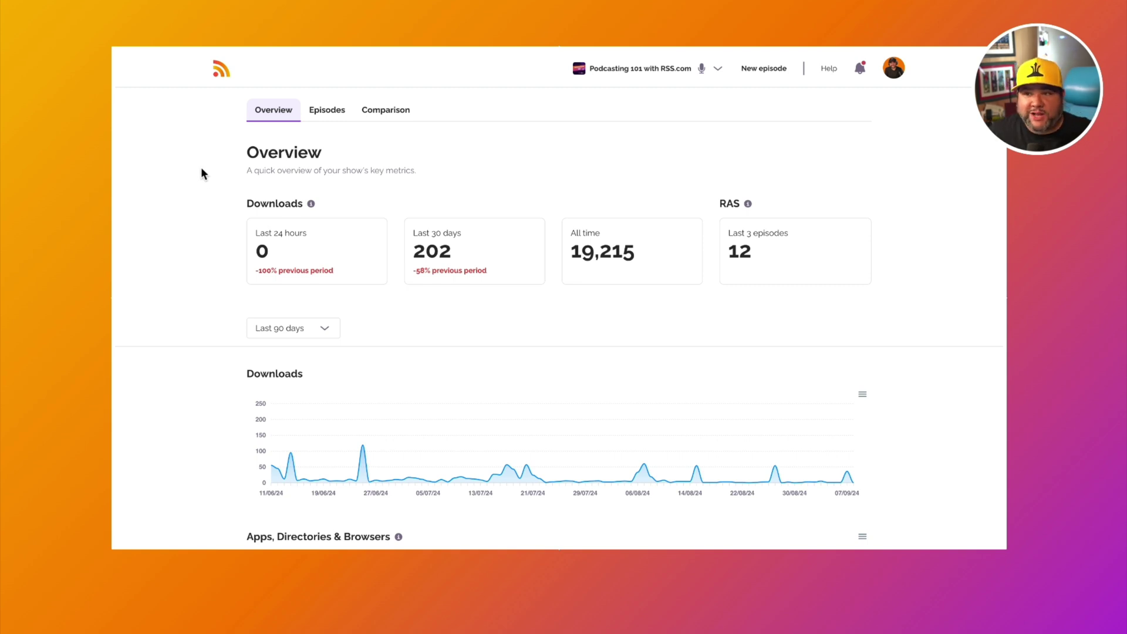
pyautogui.scroll(-3, 201, 169)
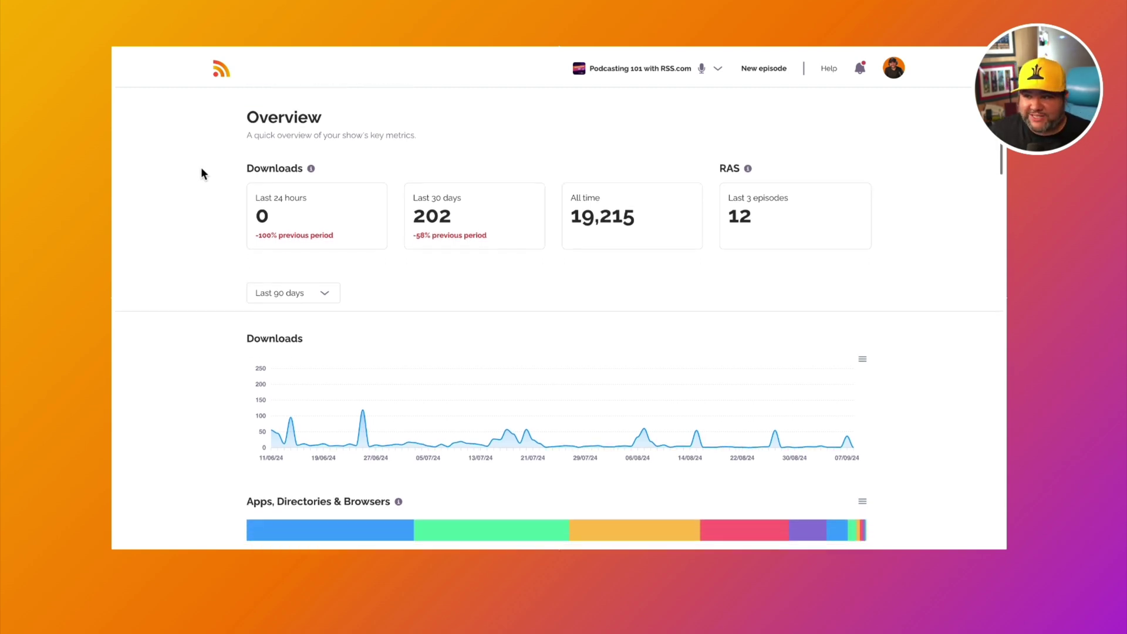
pyautogui.scroll(-8, 201, 169)
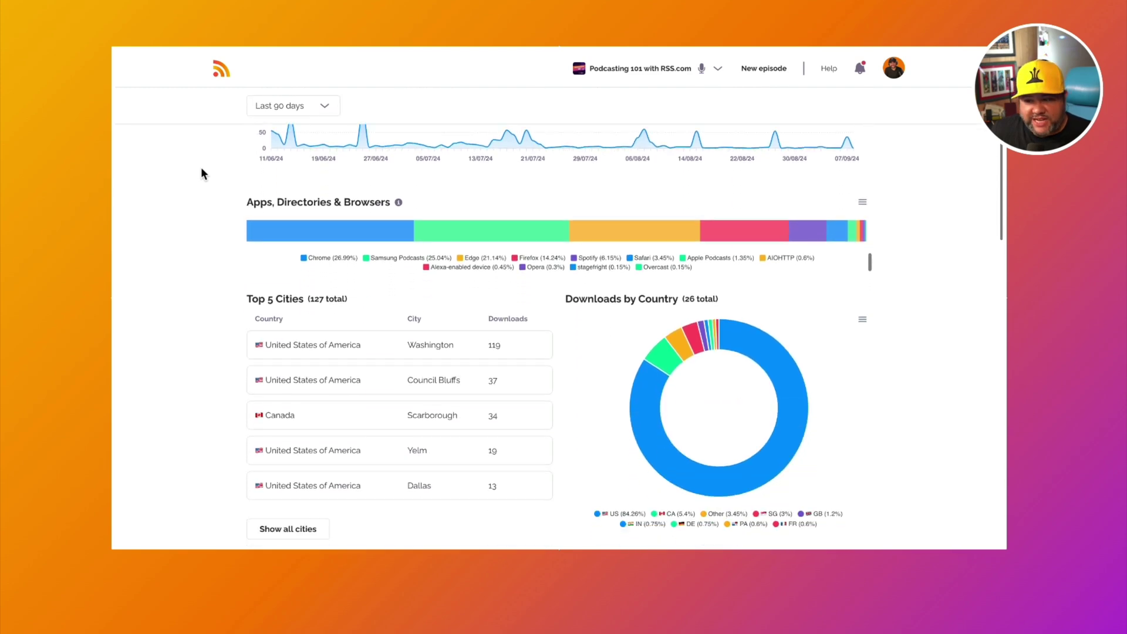
pyautogui.scroll(-12, 201, 170)
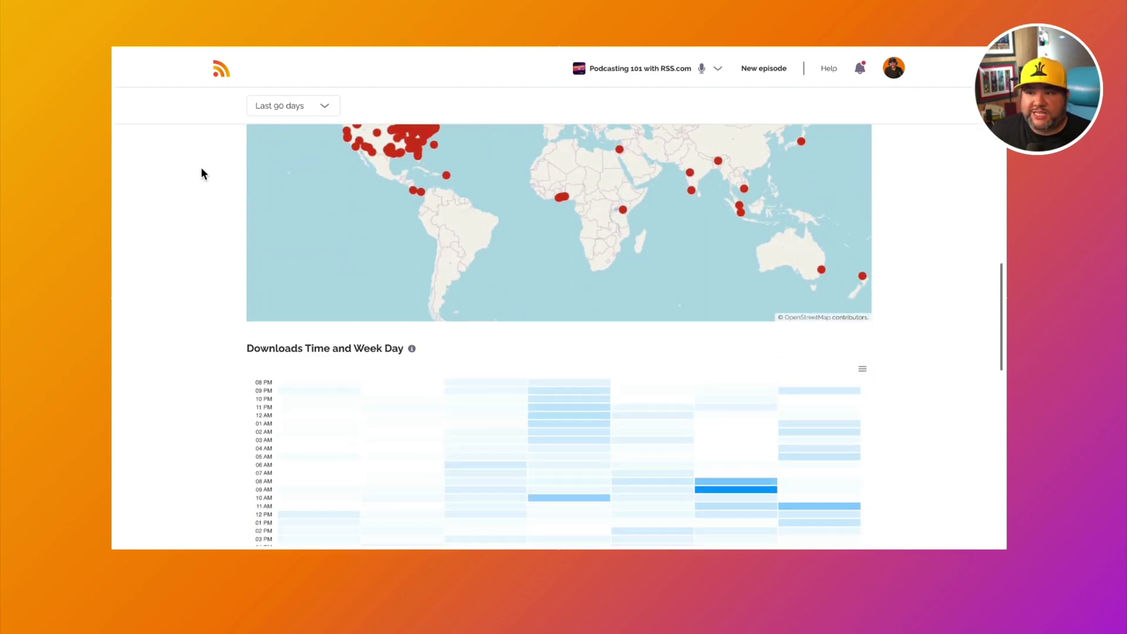
pyautogui.scroll(-10, 202, 170)
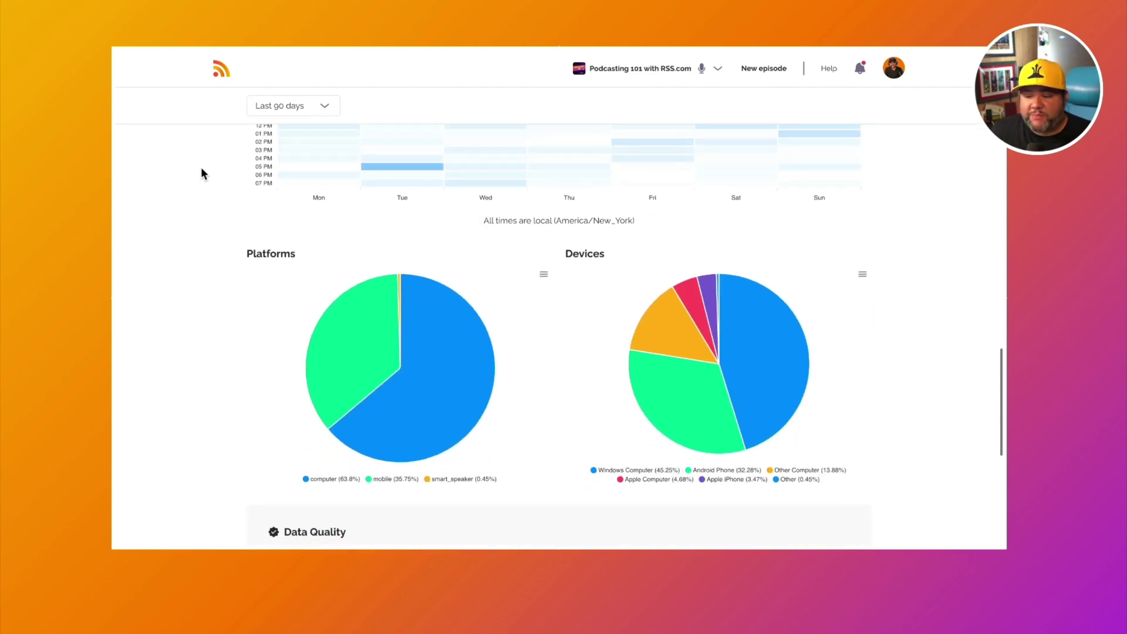
pyautogui.scroll(-4, 201, 171)
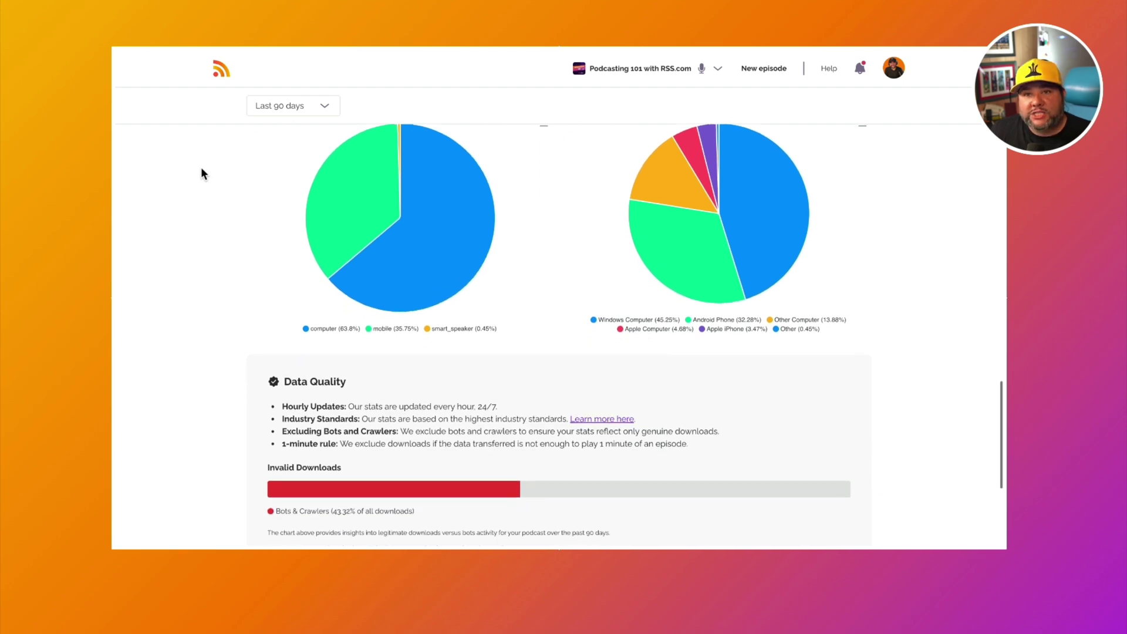
pyautogui.scroll(20, 201, 174)
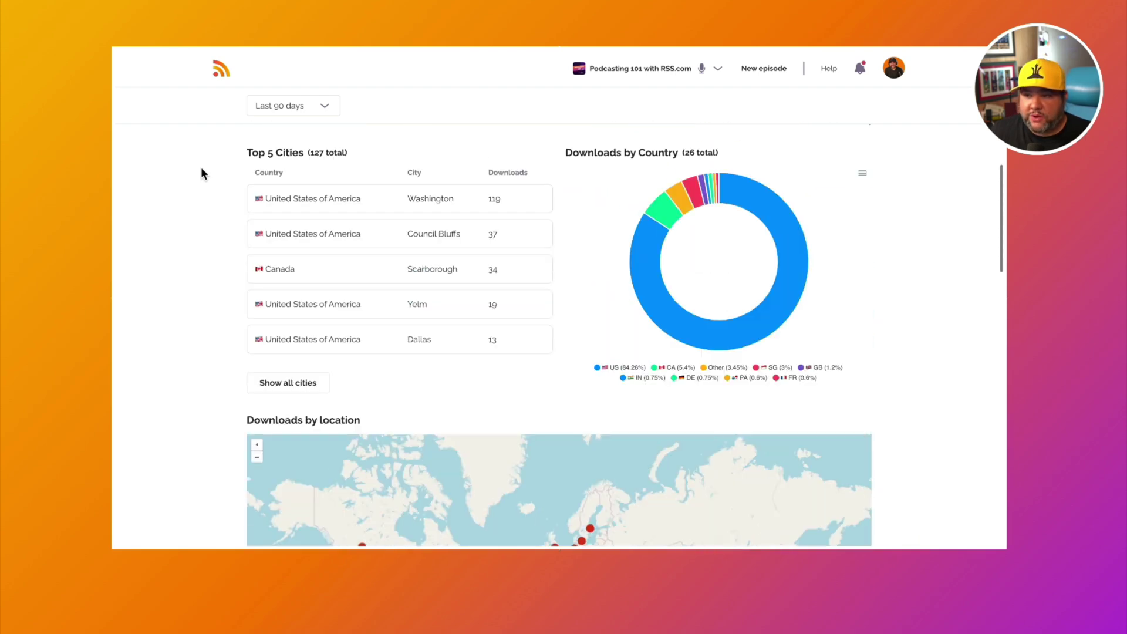
pyautogui.scroll(3, 198, 218)
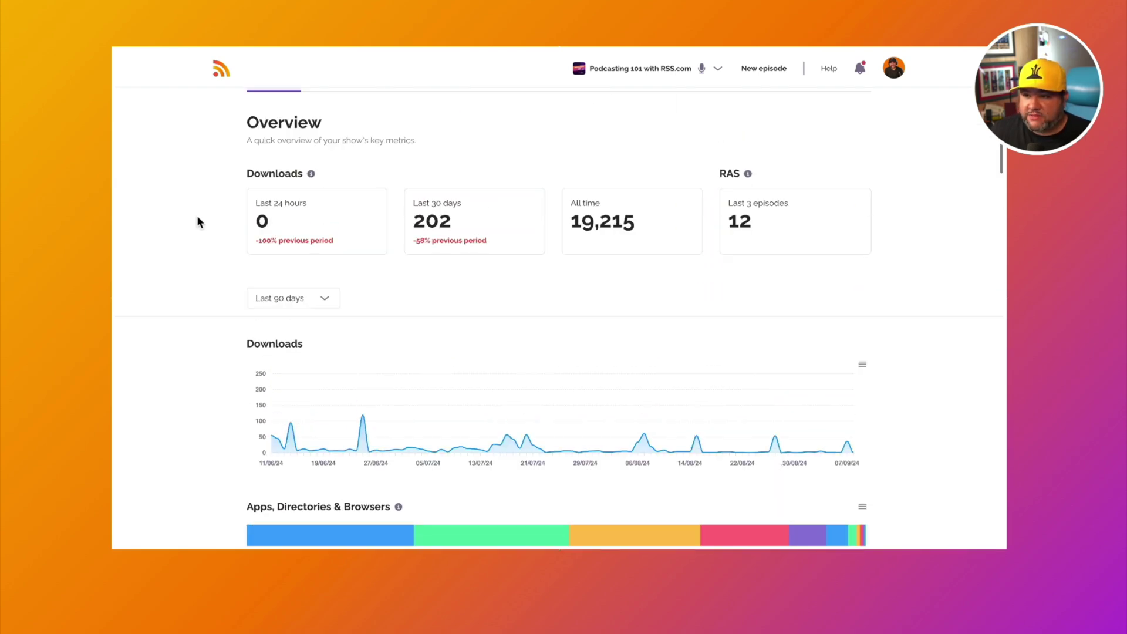
pyautogui.scroll(-6, 198, 221)
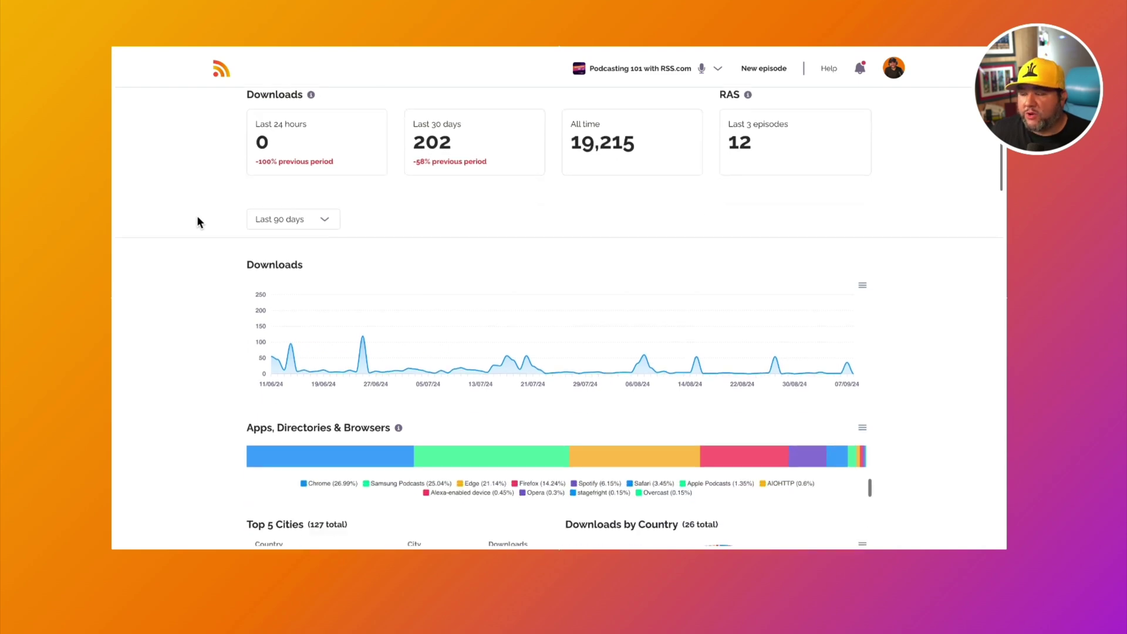
pyautogui.scroll(-2, 198, 221)
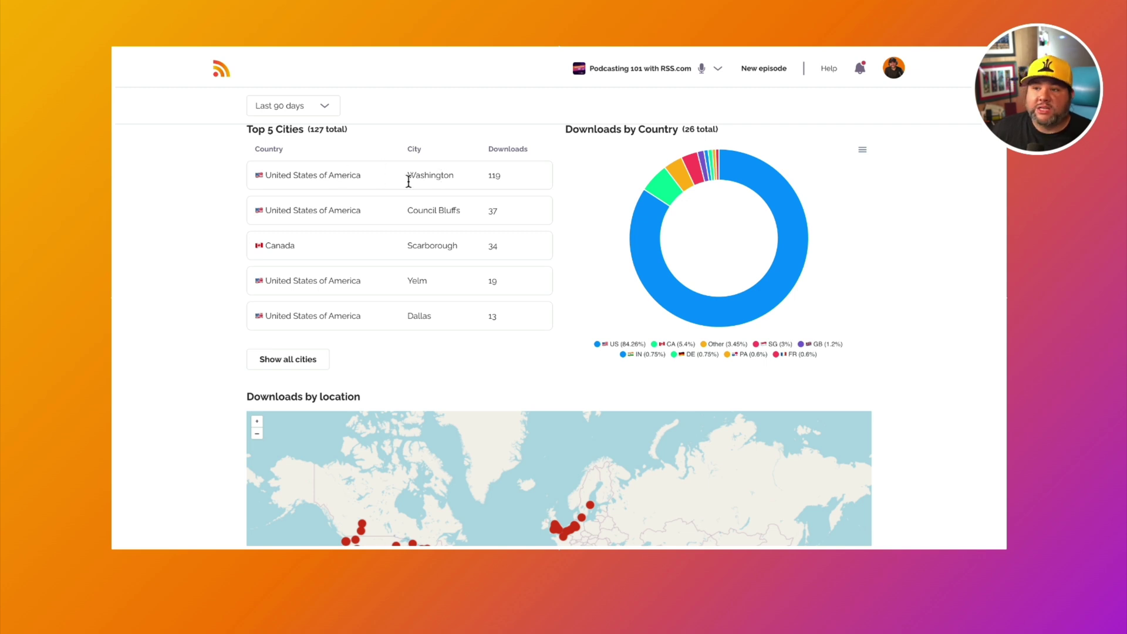
pyautogui.scroll(-1, 421, 235)
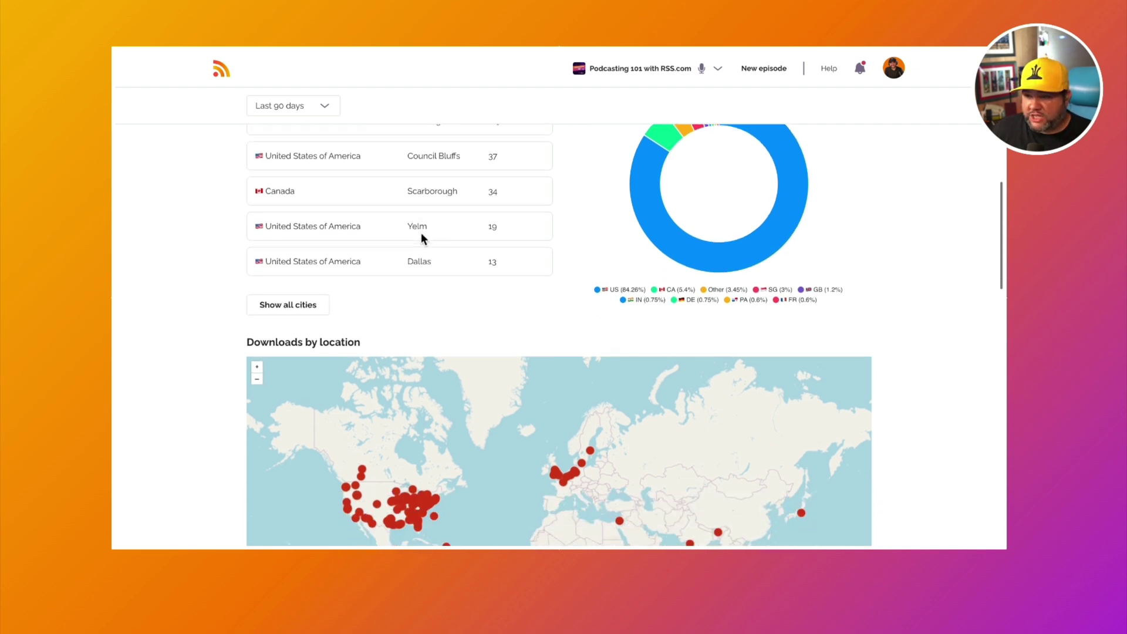
pyautogui.scroll(1, 326, 234)
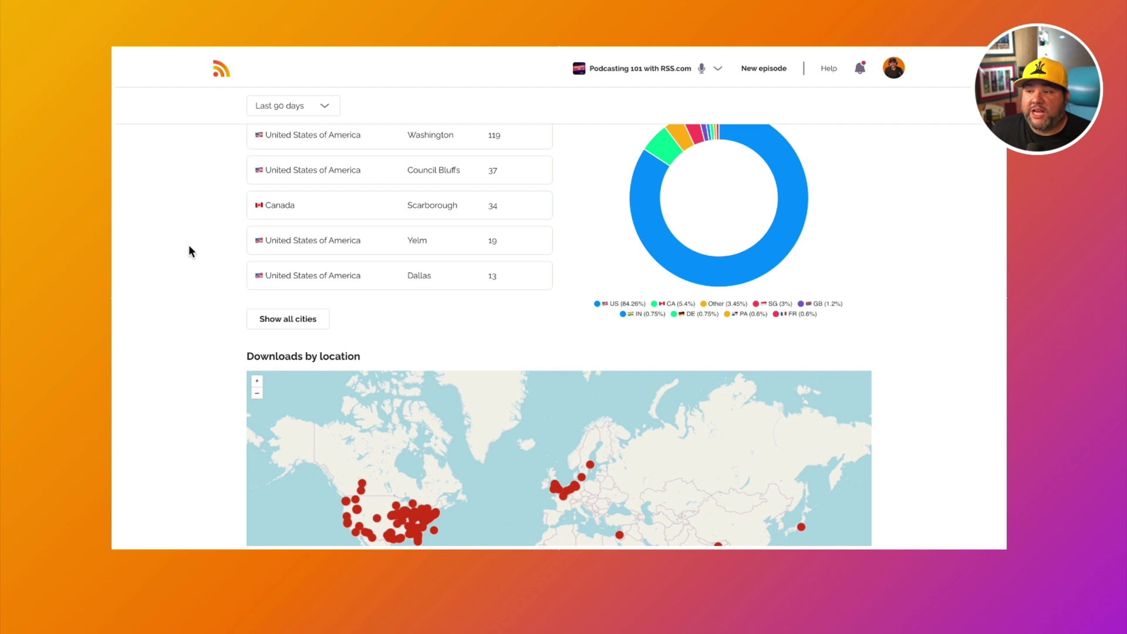
pyautogui.scroll(2, 189, 251)
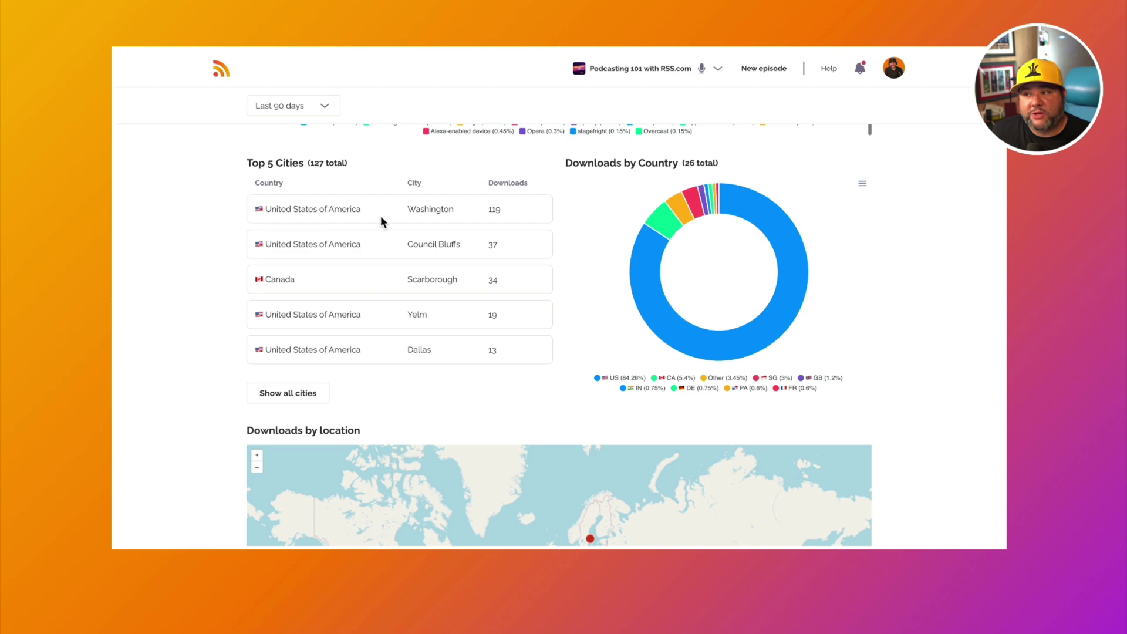
pyautogui.scroll(-4, 160, 286)
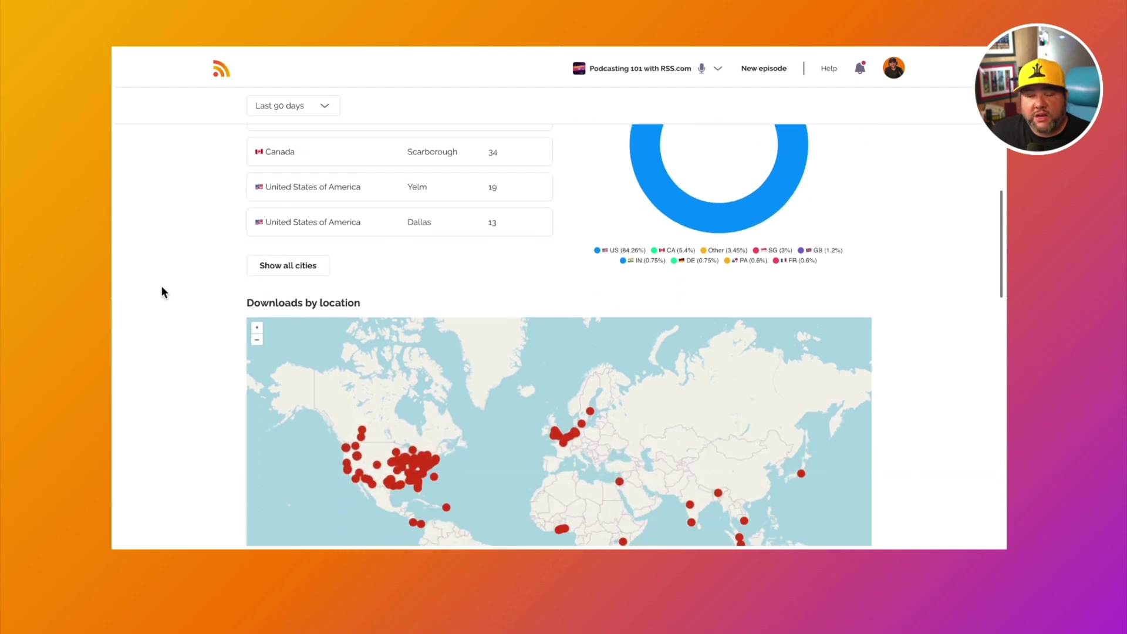
pyautogui.scroll(-15, 162, 287)
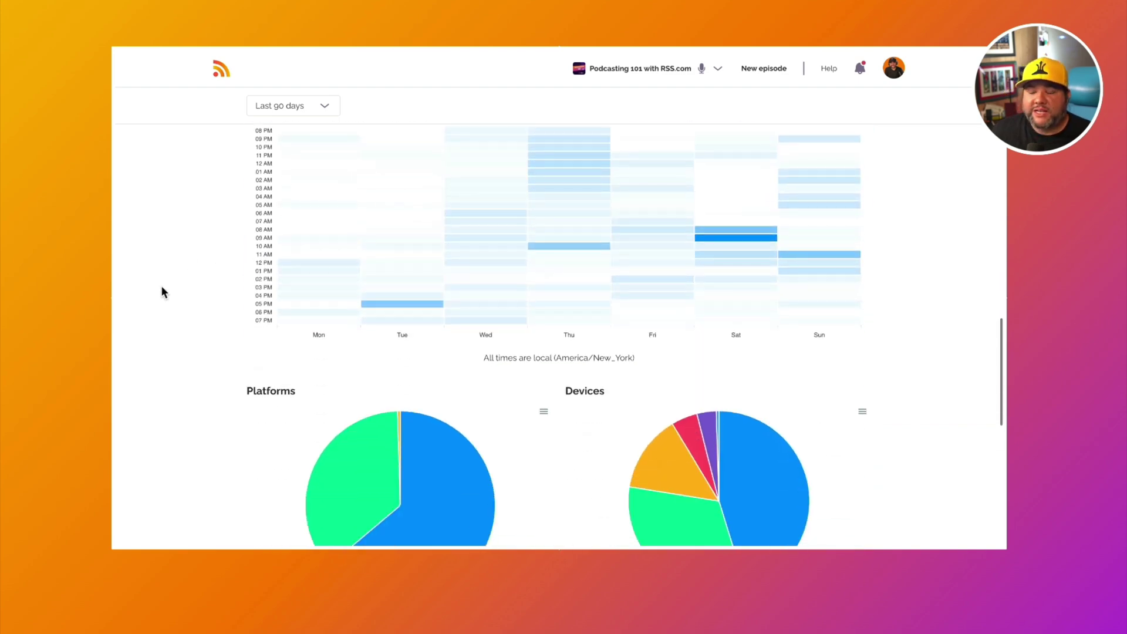
pyautogui.scroll(-10, 161, 287)
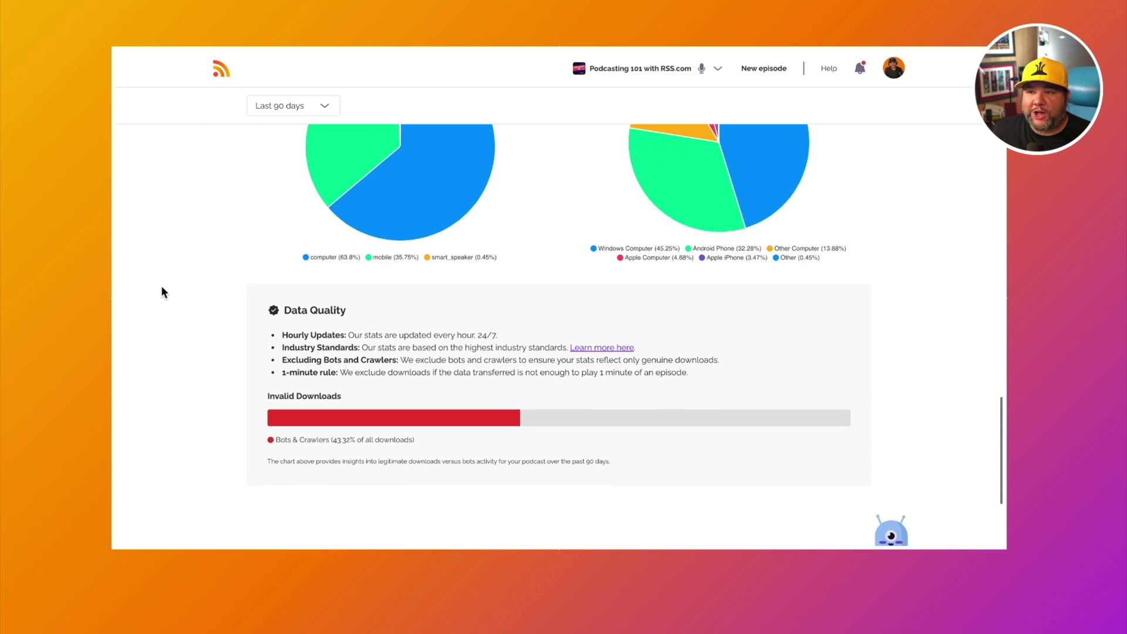
pyautogui.scroll(20, 162, 289)
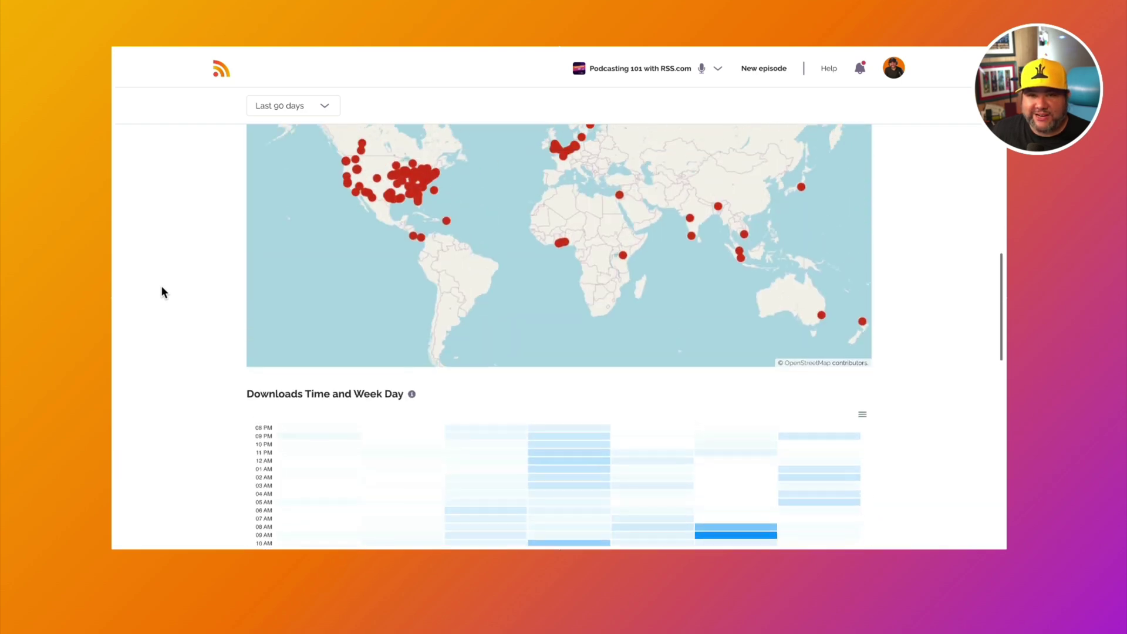
pyautogui.scroll(5, 162, 292)
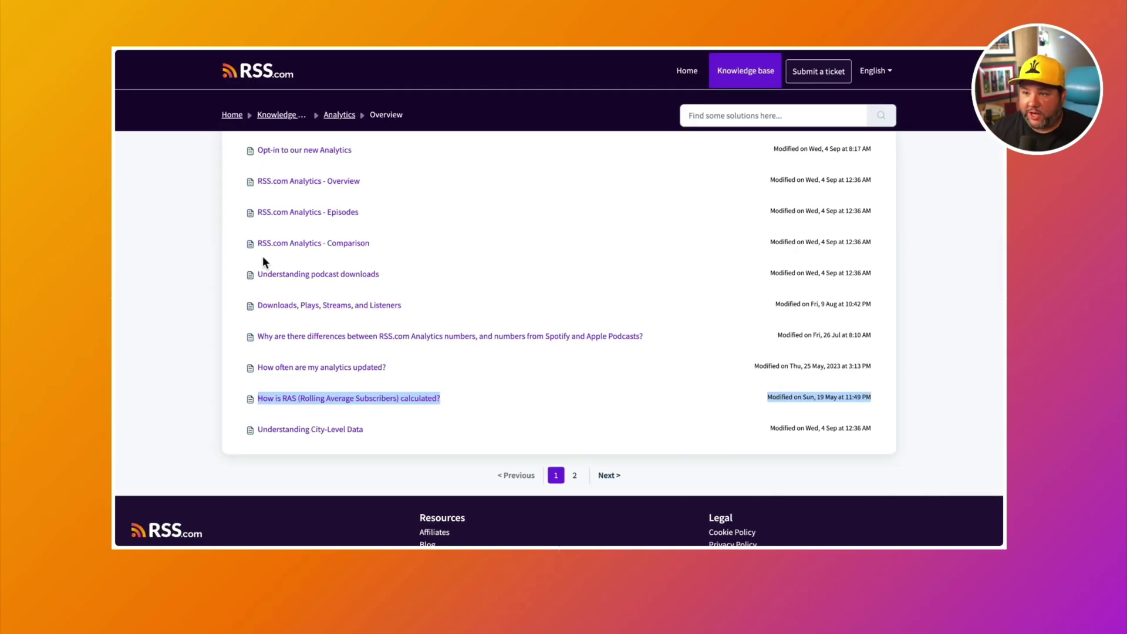
# Step: Scroll through the Knowledge Base Analytics articles, including 'Downloads, Plays, Streams, and Listeners' and the RAS calculation article
pyautogui.scroll(1, 263, 257)
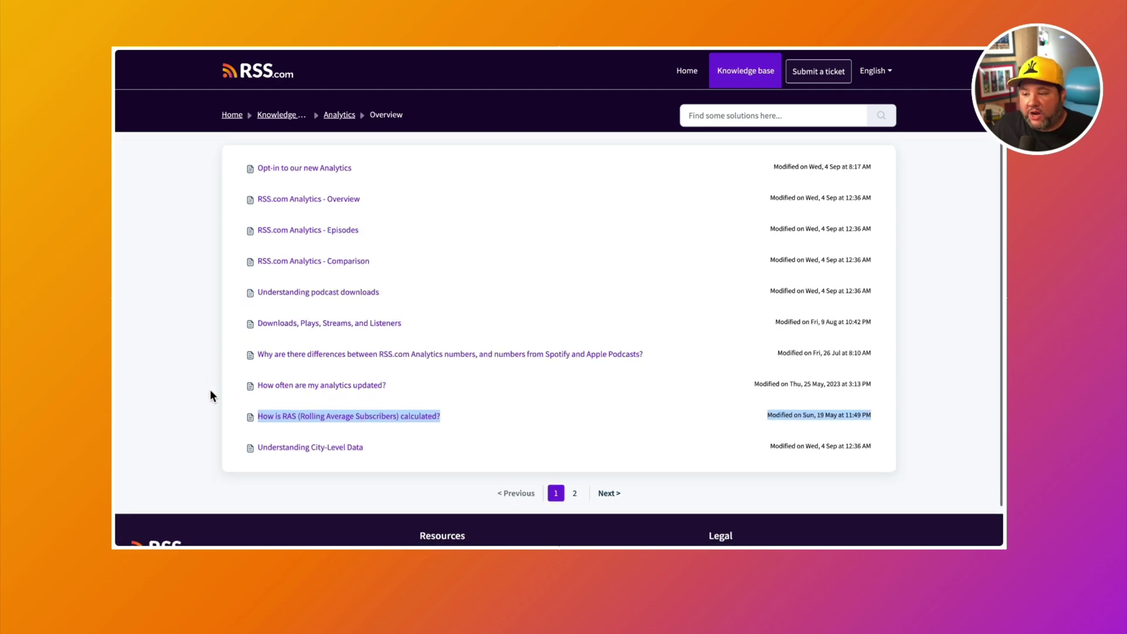
pyautogui.scroll(2, 170, 364)
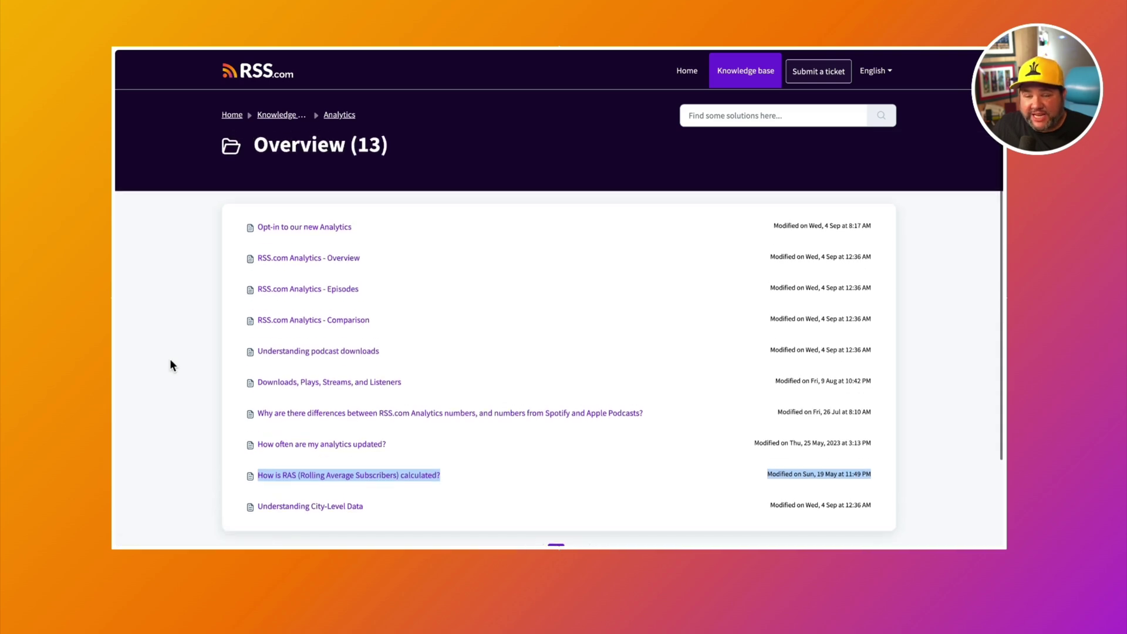
pyautogui.scroll(1, 170, 365)
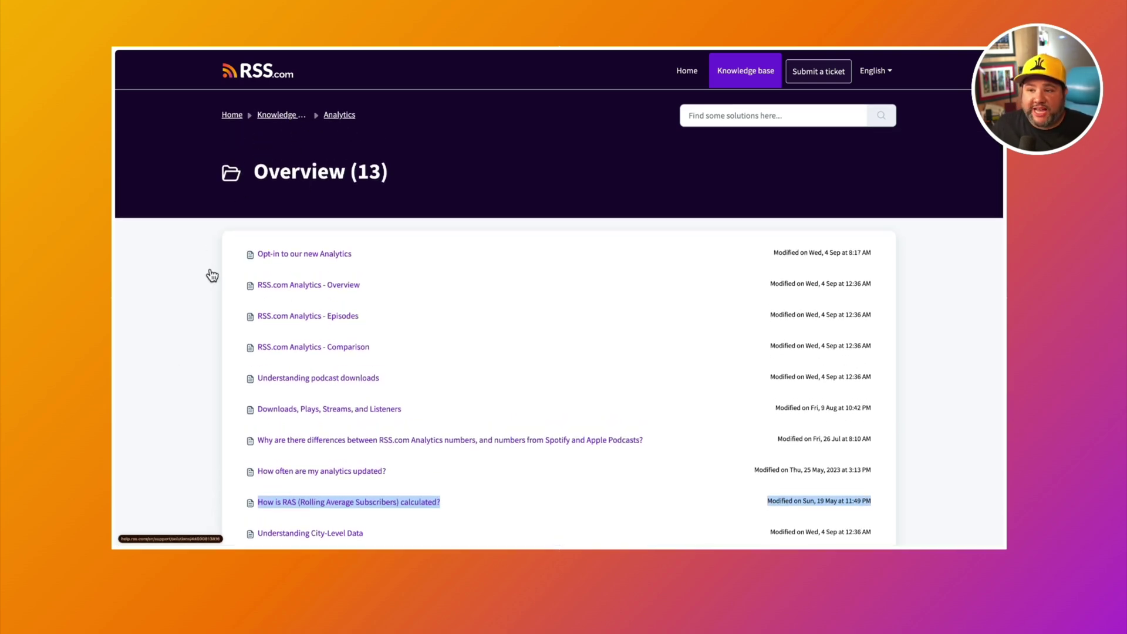
pyautogui.scroll(-1, 213, 274)
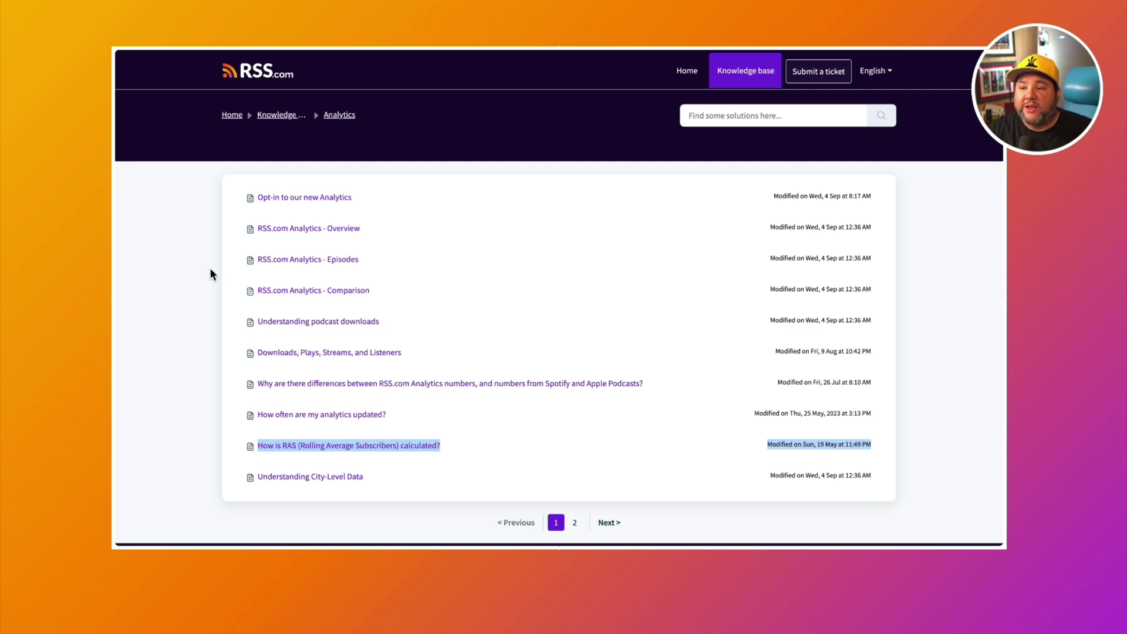